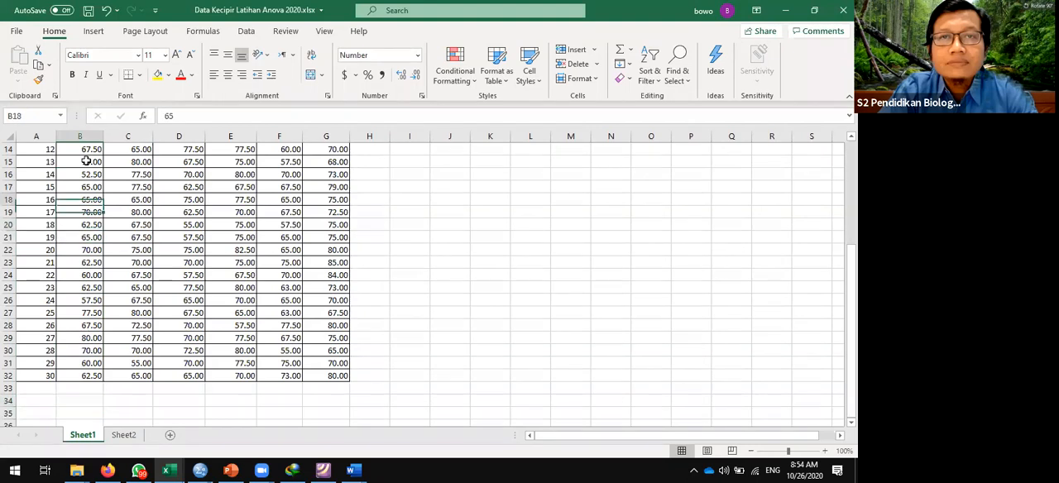
- Look over the fruit length data on Sheet1 across the Pupuk A to Pupuk D columns
{"action": "key", "text": "Down"}
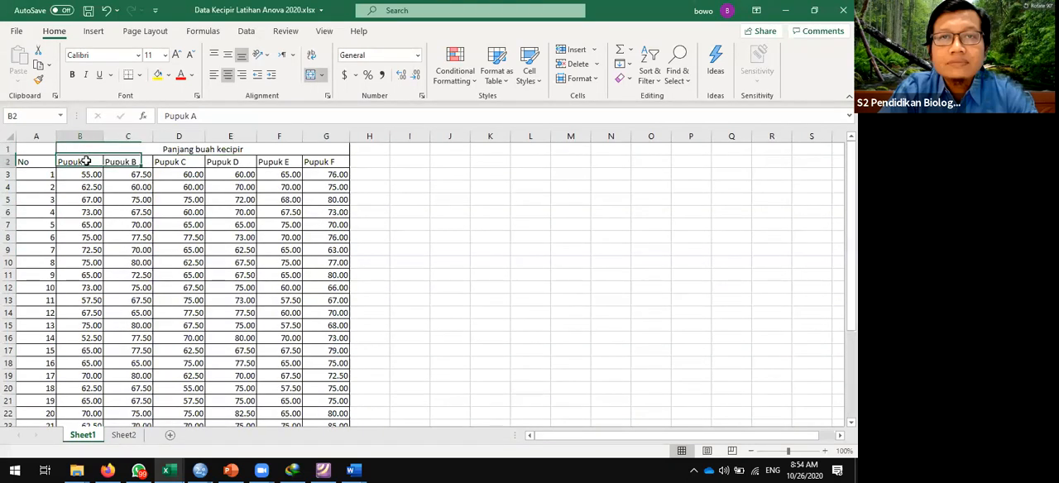
{"action": "key", "text": "Down"}
{"action": "key", "text": "Right"}
{"action": "key", "text": "Right"}
{"action": "key", "text": "Right"}
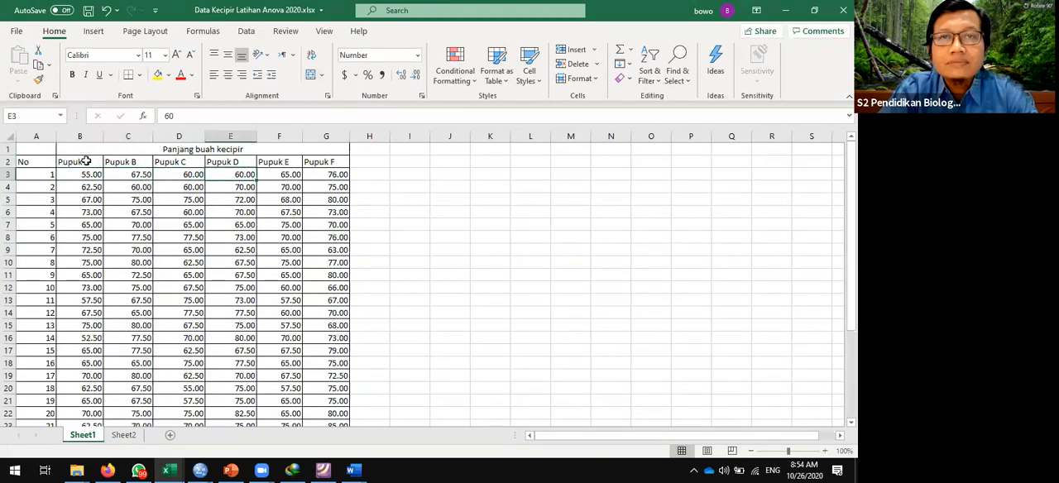
{"action": "key", "text": "Left"}
{"action": "key", "text": "Left"}
{"action": "key", "text": "Left"}
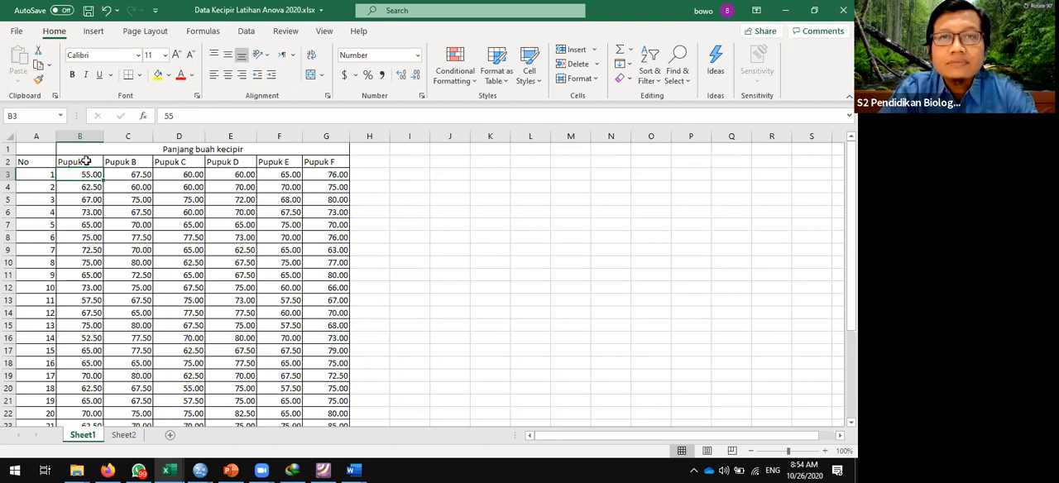
- Rename Sheet1 as "data mentah"
{"action": "right_click", "coordinate": [90, 434]}
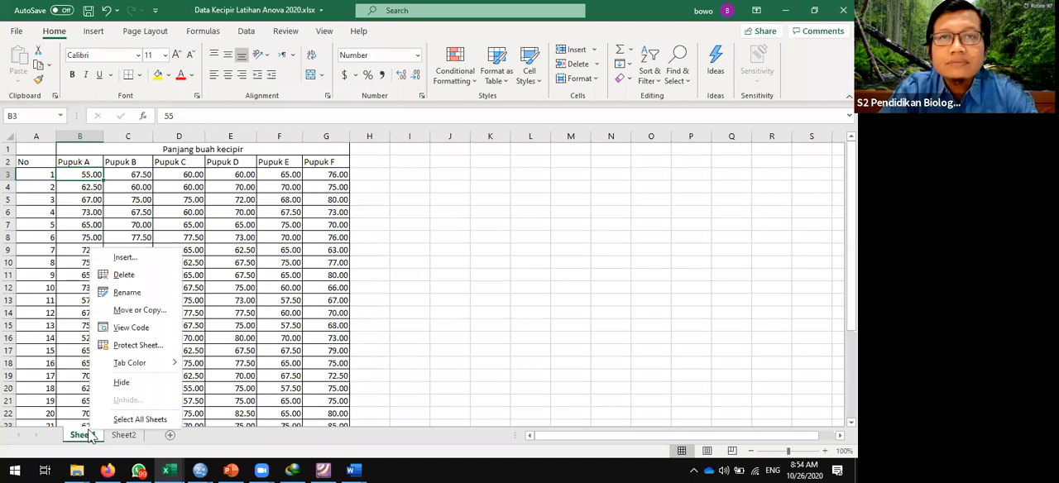
{"action": "left_click", "coordinate": [126, 292]}
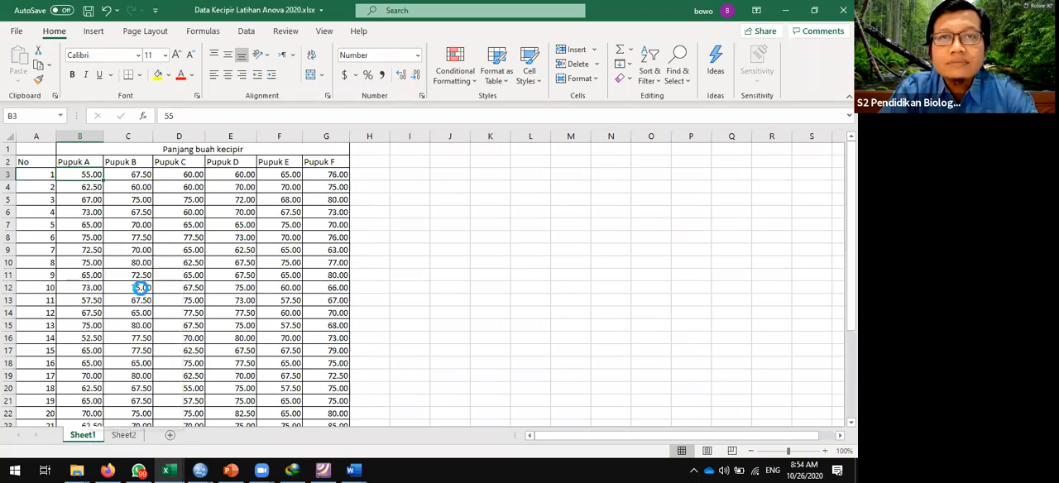
{"action": "type", "text": "data ne"}
{"action": "key", "text": "BackSpace"}
{"action": "key", "text": "BackSpace"}
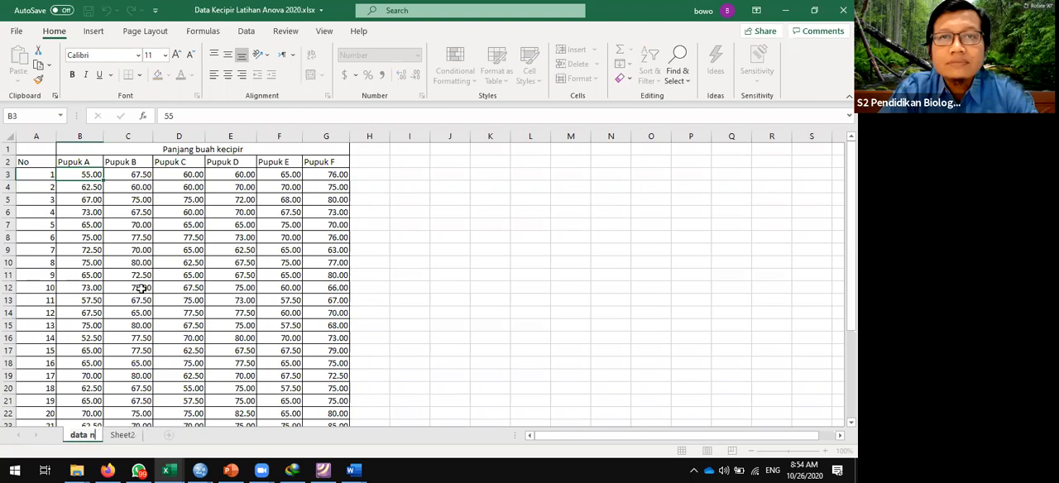
{"action": "type", "text": "mentah"}
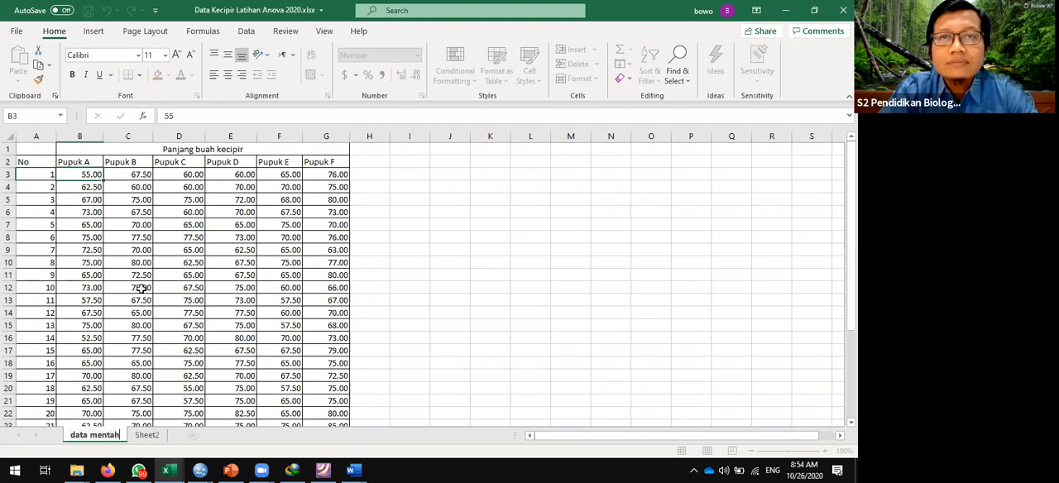
{"action": "key", "text": "Return"}
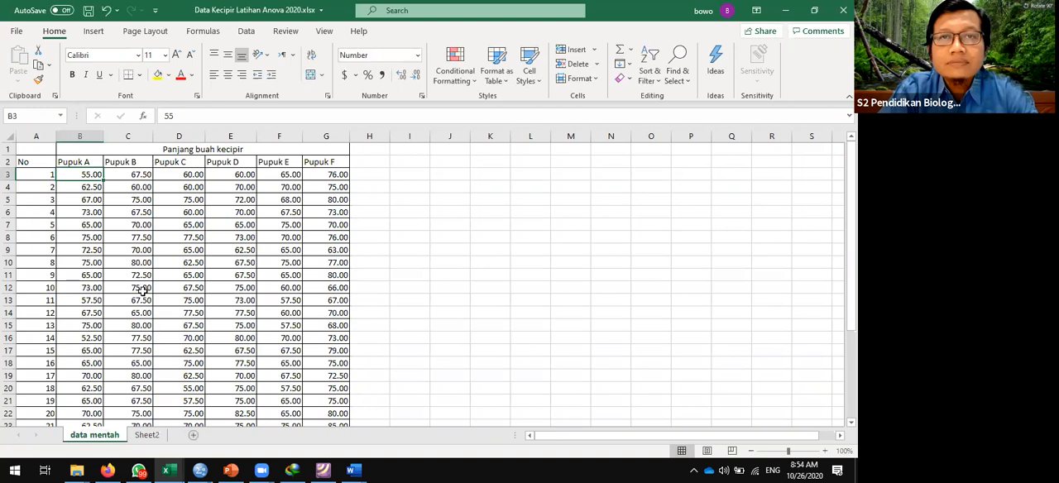
- Rename Sheet2 as "tabel persiapan"
{"action": "left_click", "coordinate": [149, 435]}
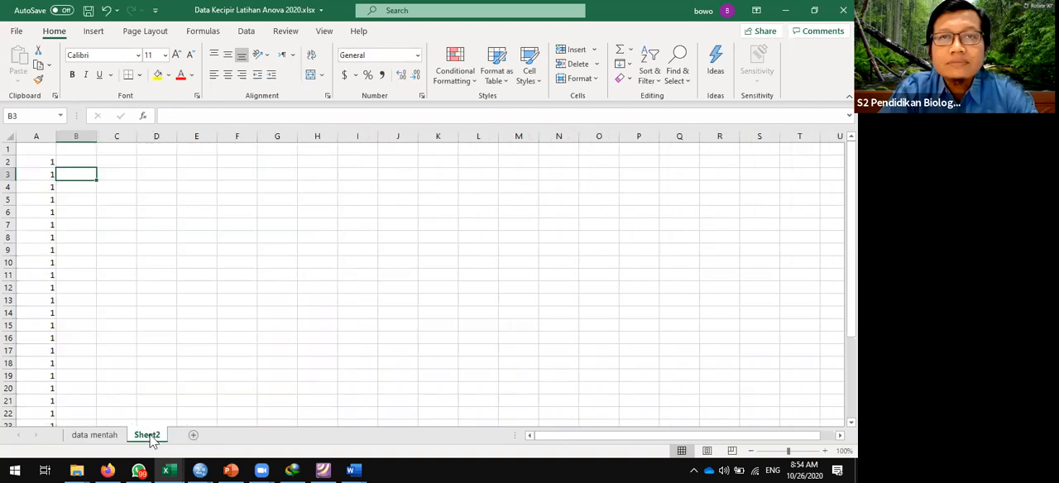
{"action": "right_click", "coordinate": [150, 439]}
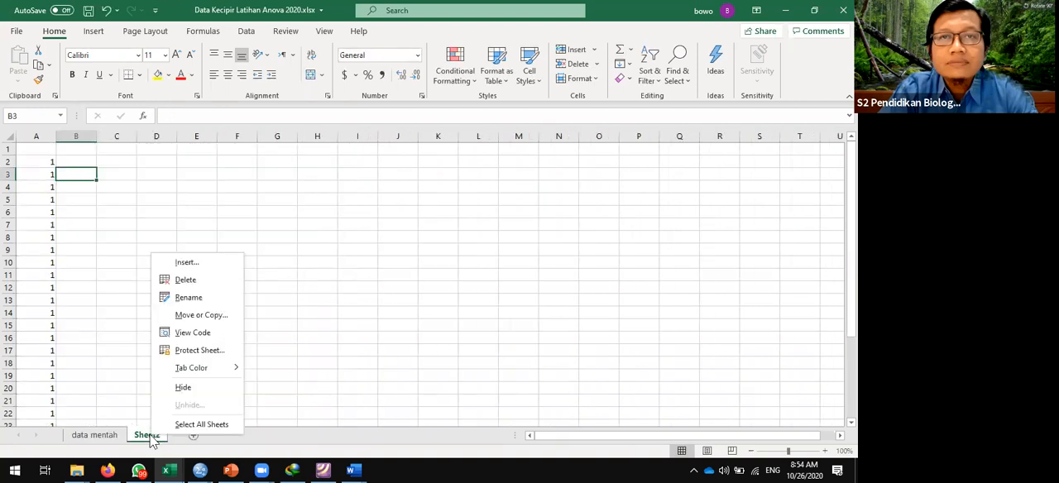
{"action": "left_click", "coordinate": [189, 297]}
{"action": "type", "text": "tabel persiapab"}
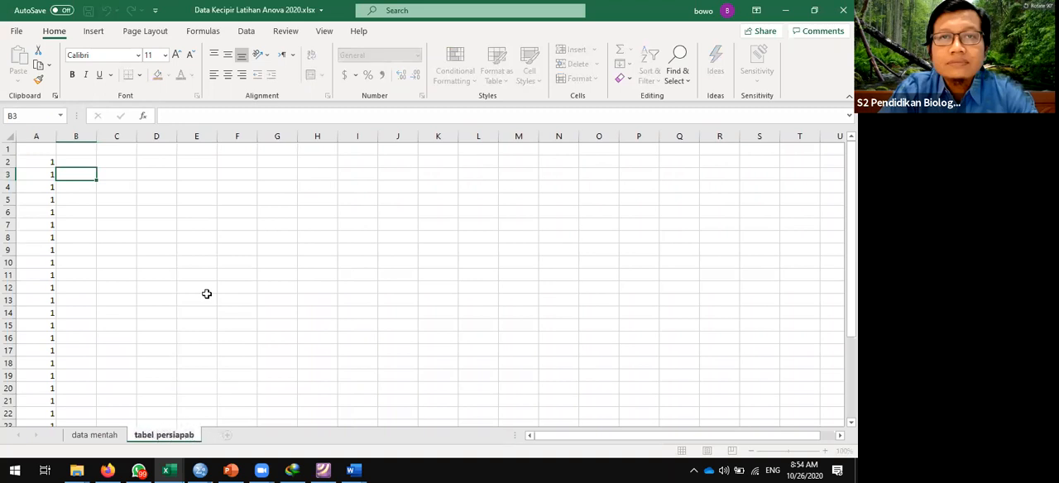
{"action": "key", "text": "BackSpace"}
{"action": "type", "text": "n"}
{"action": "key", "text": "Return"}
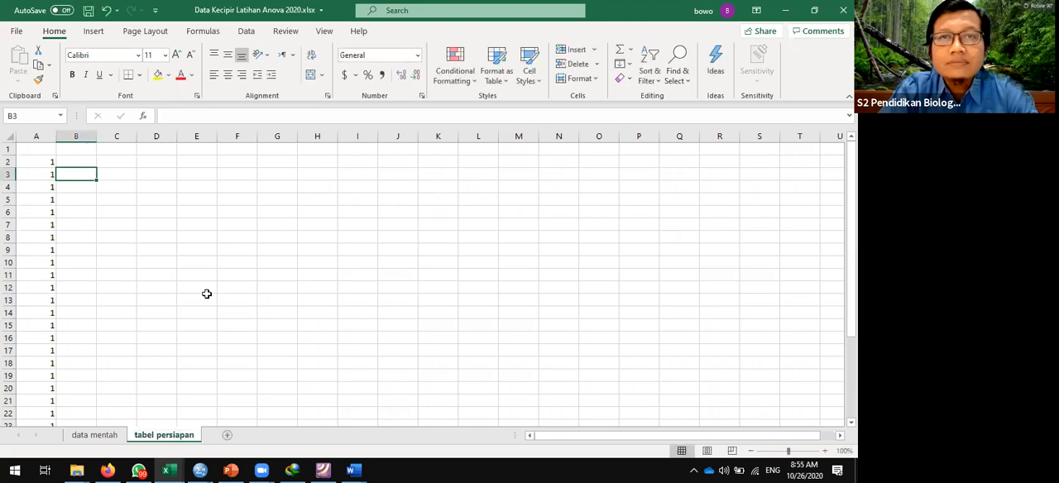
- Copy the Pupuk A values in B3:B32 of data mentah and paste them into tabel persiapan starting at B2
{"action": "left_click", "coordinate": [73, 161]}
{"action": "key", "text": "Left"}
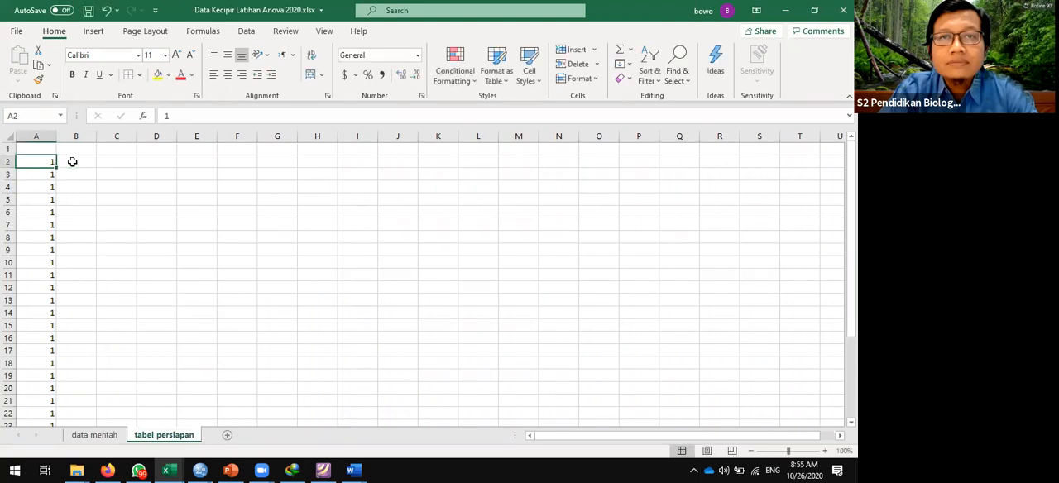
{"action": "left_click", "coordinate": [101, 435]}
{"action": "key", "text": "Down"}
{"action": "key", "text": "Right"}
{"action": "key", "text": "Left"}
{"action": "key", "text": "Up"}
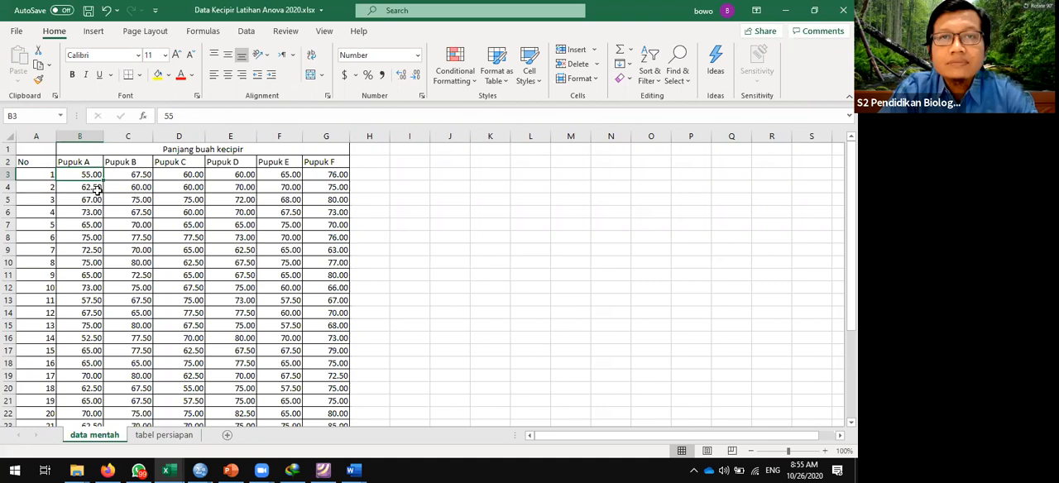
{"action": "mouse_move", "coordinate": [95, 176]}
{"action": "left_mouse_down"}
{"action": "mouse_move", "coordinate": [98, 420]}
{"action": "mouse_move", "coordinate": [96, 189]}
{"action": "left_mouse_up"}
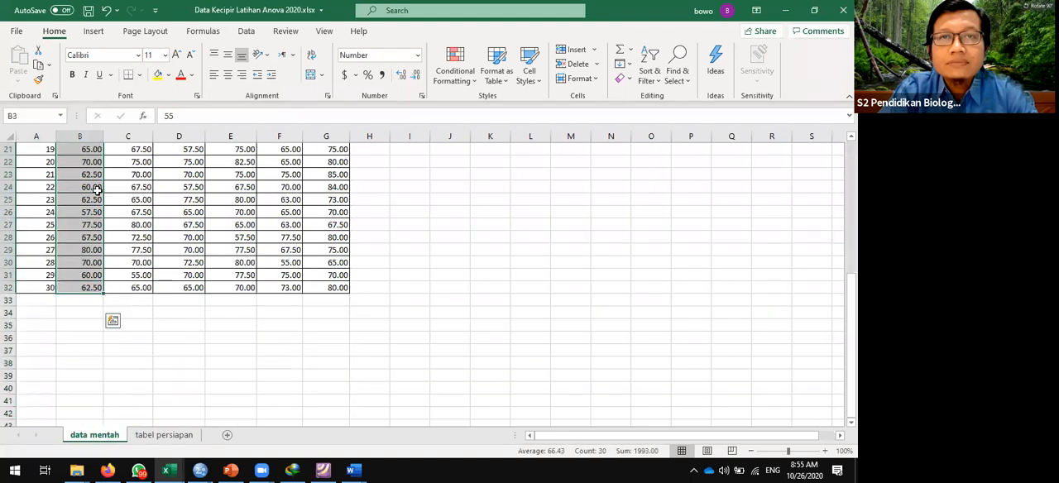
{"action": "key", "text": "ctrl+c"}
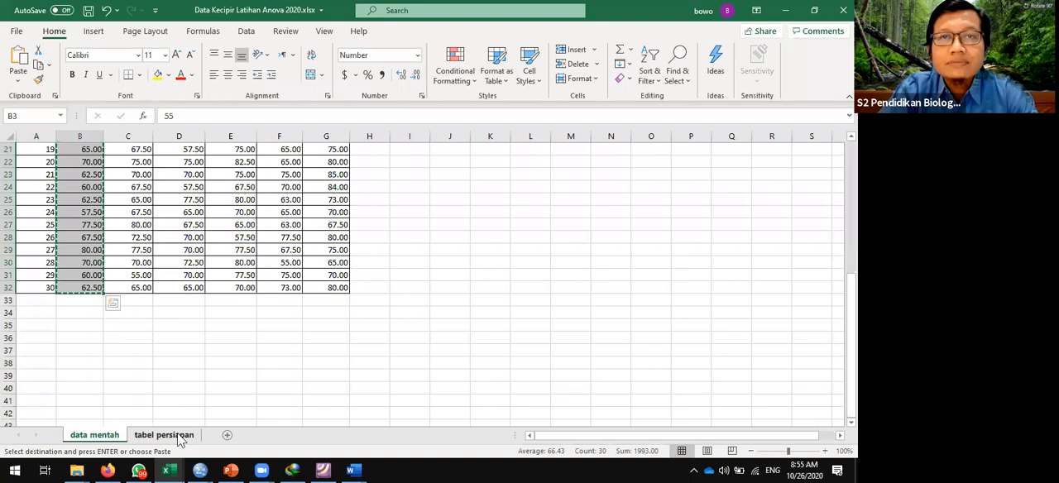
{"action": "key", "text": "ctrl+Page_Down"}
{"action": "left_click", "coordinate": [79, 161]}
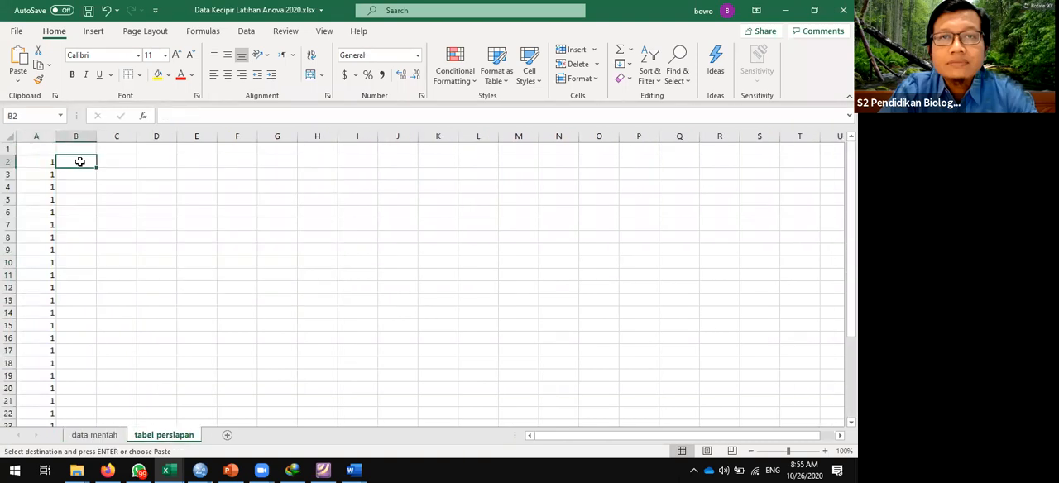
{"action": "key", "text": "ctrl+v"}
- Enter the header "Jenis Pupuk" in cell A1 of tabel persiapan
{"action": "key", "text": "Down"}
{"action": "key", "text": "Down"}
{"action": "key", "text": "Down"}
{"action": "key", "text": "Down"}
{"action": "key", "text": "Down"}
{"action": "key", "text": "Down"}
{"action": "key", "text": "Down"}
{"action": "key", "text": "Down"}
{"action": "key", "text": "Down"}
{"action": "key", "text": "Down"}
{"action": "key", "text": "Up"}
{"action": "key", "text": "Up"}
{"action": "key", "text": "Up"}
{"action": "key", "text": "Up"}
{"action": "key", "text": "Up"}
{"action": "key", "text": "Up"}
{"action": "key", "text": "Up"}
{"action": "key", "text": "Up"}
{"action": "key", "text": "Up"}
{"action": "key", "text": "Up"}
{"action": "key", "text": "Up"}
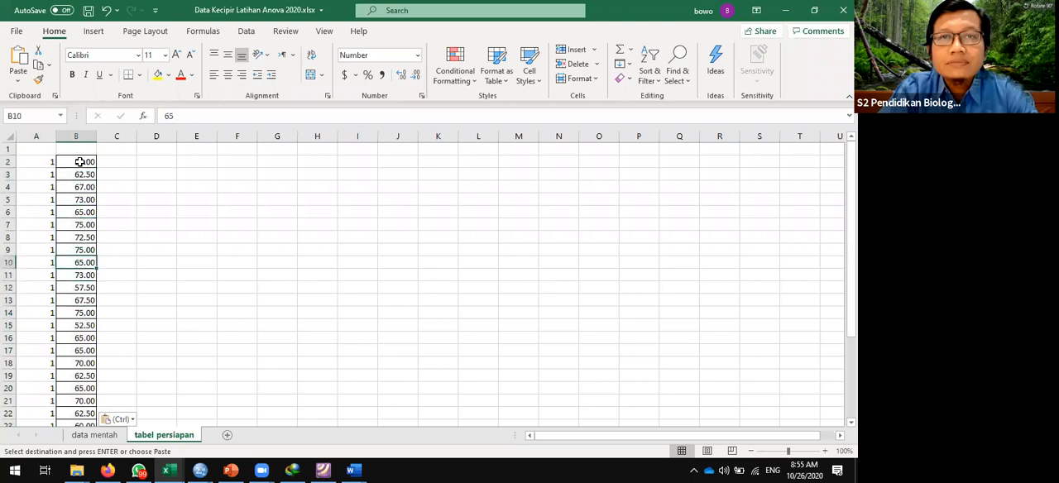
{"action": "key", "text": "Left"}
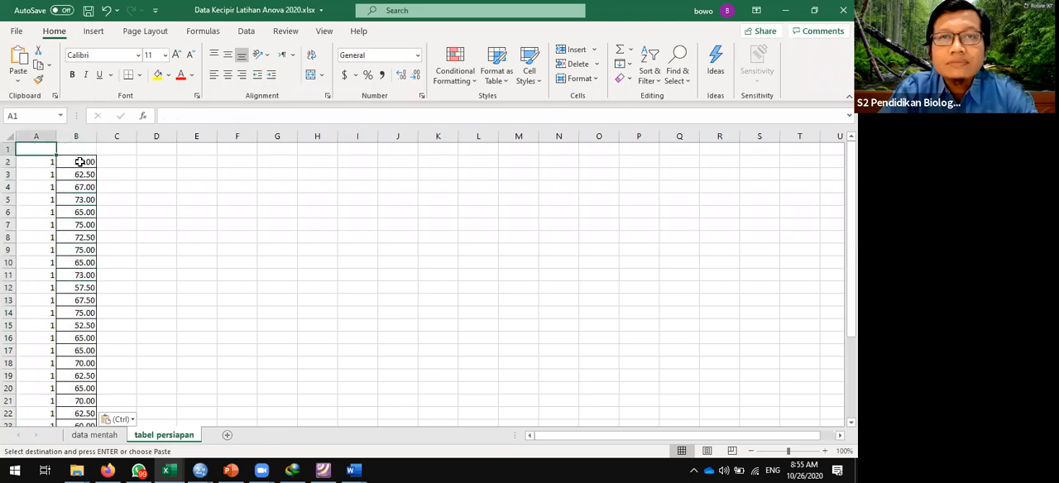
{"action": "type", "text": "Jen"}
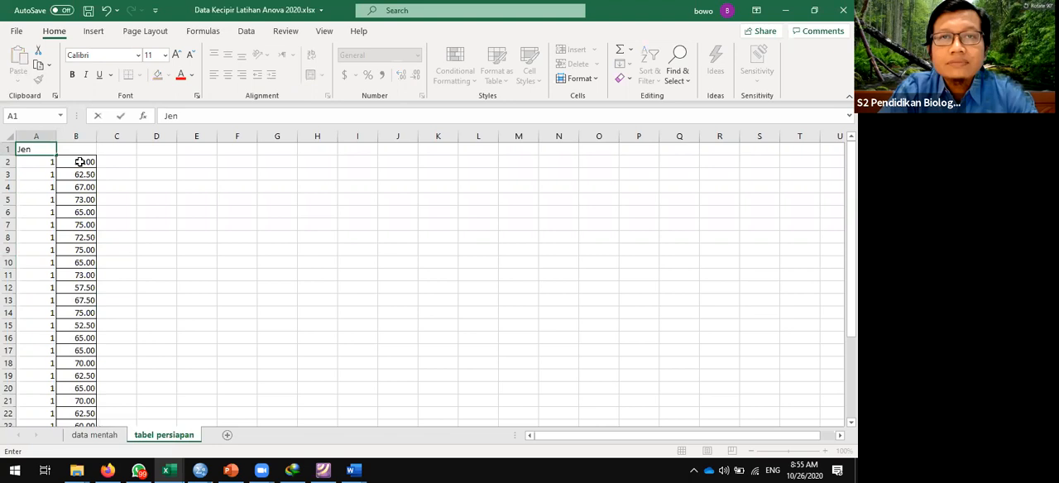
{"action": "type", "text": "is Pupuk"}
{"action": "key", "text": "Tab"}
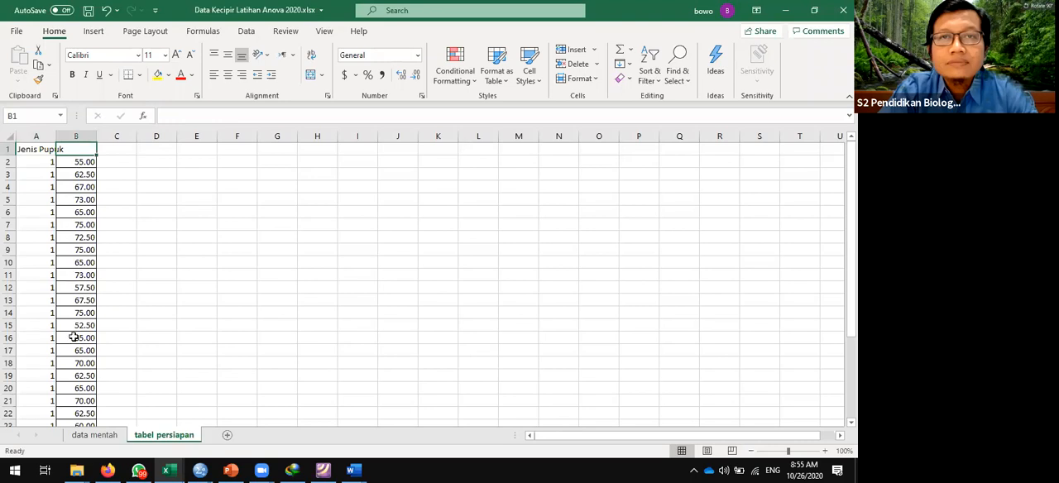
- Enter the header "Panjang Buah" in B1 of tabel persiapan and widen columns A and B to fit their headers
{"action": "left_click", "coordinate": [95, 434]}
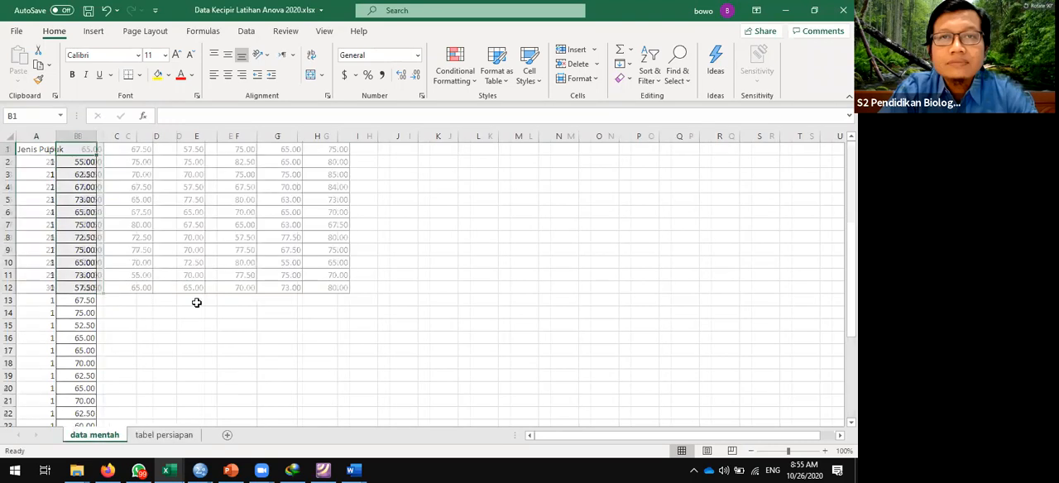
{"action": "scroll", "coordinate": [196, 301], "scroll_direction": "down", "scroll_amount": 4}
{"action": "scroll", "coordinate": [206, 296], "scroll_direction": "up", "scroll_amount": 4}
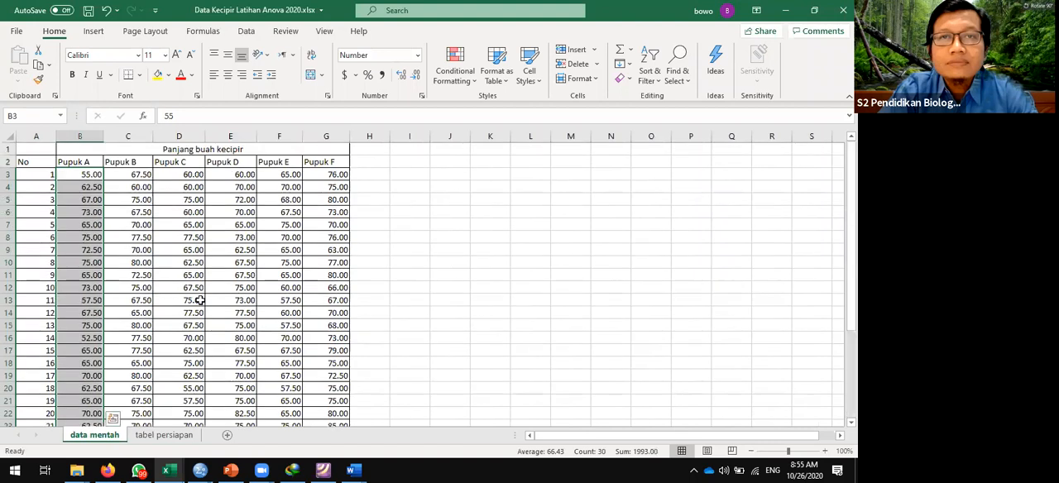
{"action": "left_click", "coordinate": [163, 436]}
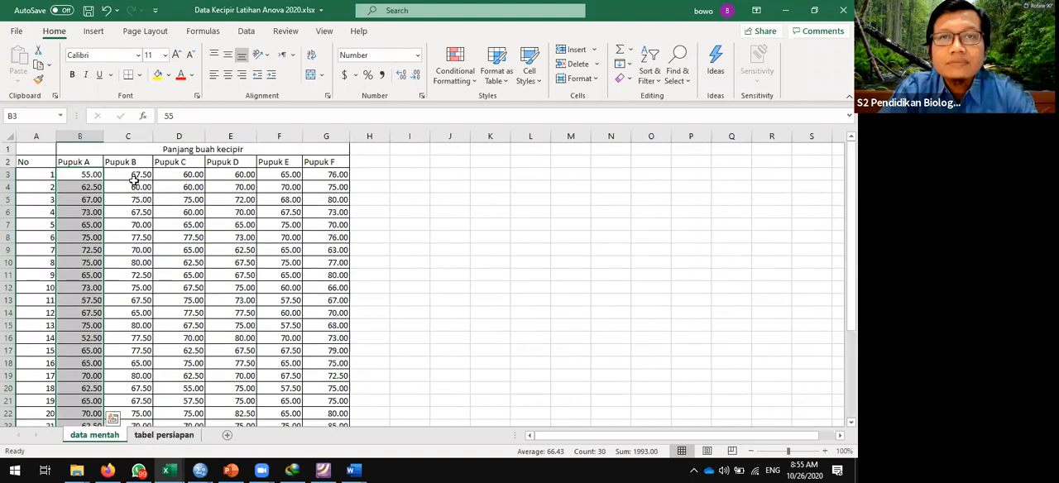
{"action": "type", "text": "Panjang Buag"}
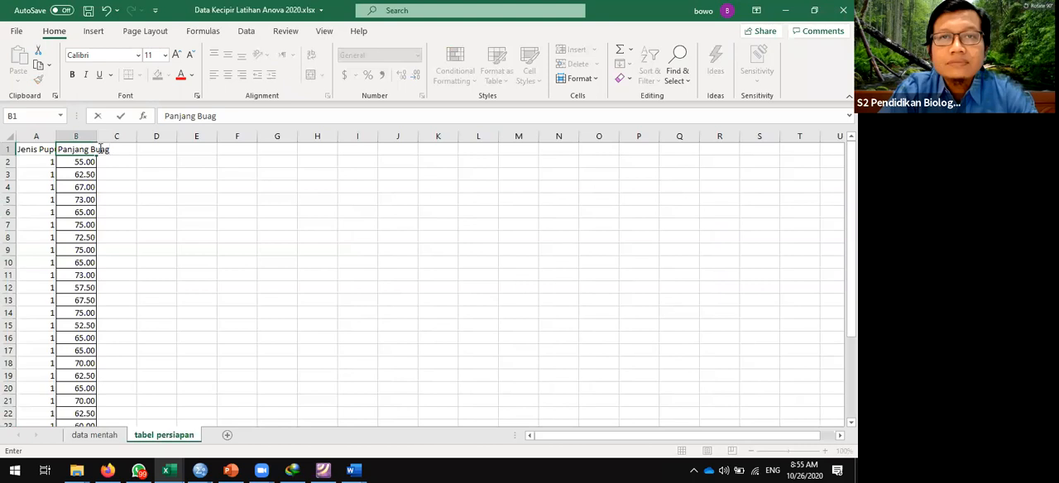
{"action": "key", "text": "BackSpace"}
{"action": "type", "text": "h"}
{"action": "key", "text": "Return"}
{"action": "left_click_drag", "start_coordinate": [51, 136], "coordinate": [174, 134]}
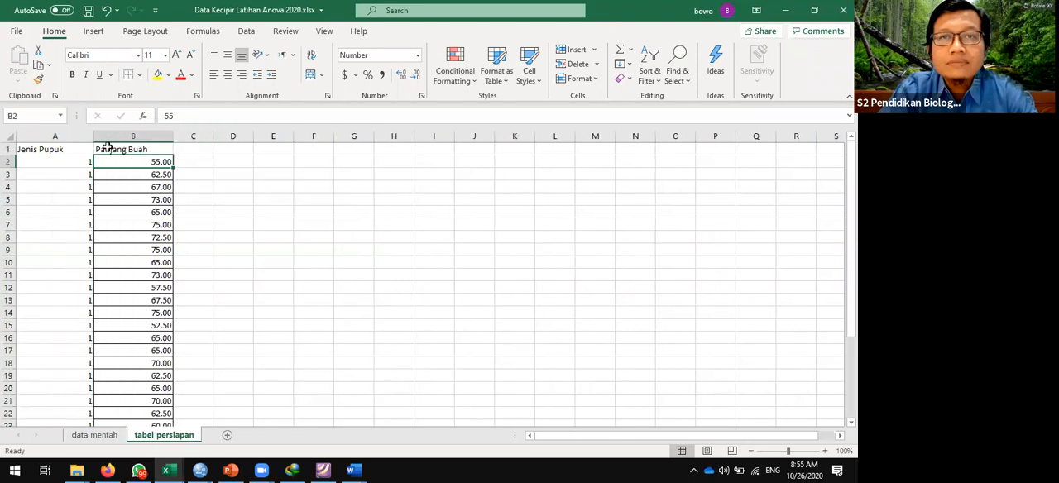
{"action": "left_click_drag", "start_coordinate": [92, 137], "coordinate": [72, 138]}
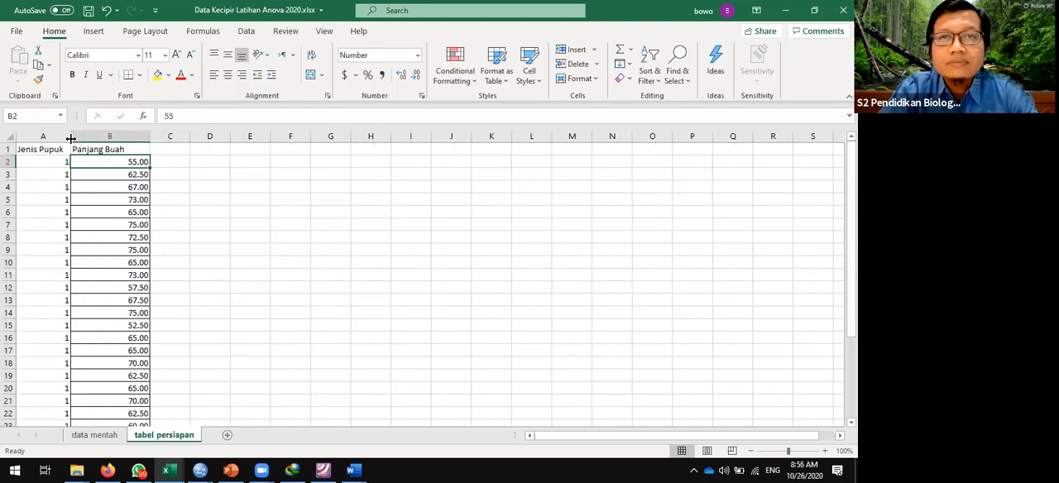
- Check the pasted fruit length values down column B of tabel persiapan
{"action": "left_click", "coordinate": [124, 185]}
{"action": "key", "text": "Down"}
{"action": "key", "text": "Down"}
{"action": "key", "text": "Down"}
{"action": "key", "text": "Down"}
{"action": "key", "text": "Down"}
{"action": "key", "text": "Down"}
{"action": "key", "text": "Down"}
{"action": "key", "text": "Down"}
{"action": "key", "text": "Down"}
{"action": "key", "text": "Down"}
{"action": "key", "text": "Down"}
{"action": "key", "text": "Down"}
{"action": "key", "text": "Down"}
{"action": "key", "text": "Down"}
{"action": "key", "text": "Down"}
{"action": "key", "text": "Down"}
{"action": "key", "text": "Down"}
{"action": "key", "text": "Down"}
{"action": "key", "text": "Down"}
{"action": "key", "text": "Down"}
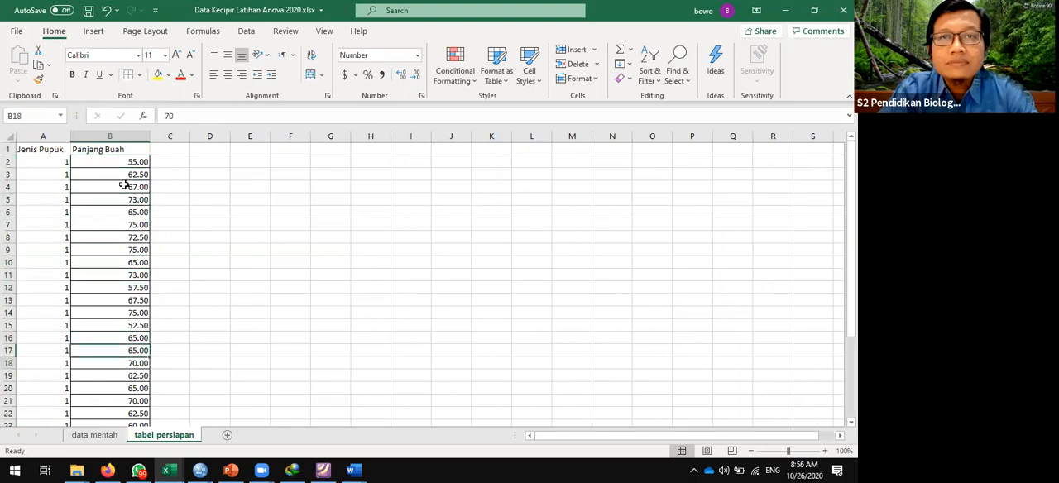
{"action": "key", "text": "Up"}
{"action": "key", "text": "Up"}
{"action": "key", "text": "Up"}
{"action": "key", "text": "Up"}
{"action": "key", "text": "Up"}
{"action": "key", "text": "Up"}
{"action": "key", "text": "Up"}
{"action": "key", "text": "Up"}
{"action": "key", "text": "Up"}
{"action": "key", "text": "Up"}
{"action": "key", "text": "Up"}
{"action": "key", "text": "Up"}
{"action": "key", "text": "Up"}
{"action": "key", "text": "Up"}
{"action": "key", "text": "Up"}
{"action": "key", "text": "Up"}
{"action": "key", "text": "Up"}
{"action": "key", "text": "Up"}
{"action": "key", "text": "Up"}
{"action": "key", "text": "Up"}
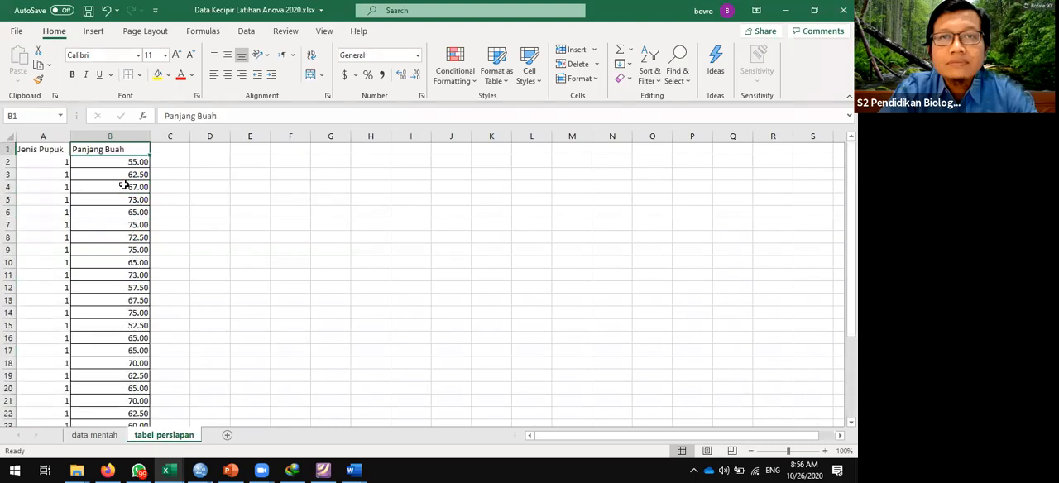
- Copy the Pupuk B values in C3:C32 of data mentah and paste them below the Pupuk A values, starting at B32 of tabel persiapan
{"action": "left_click", "coordinate": [108, 434]}
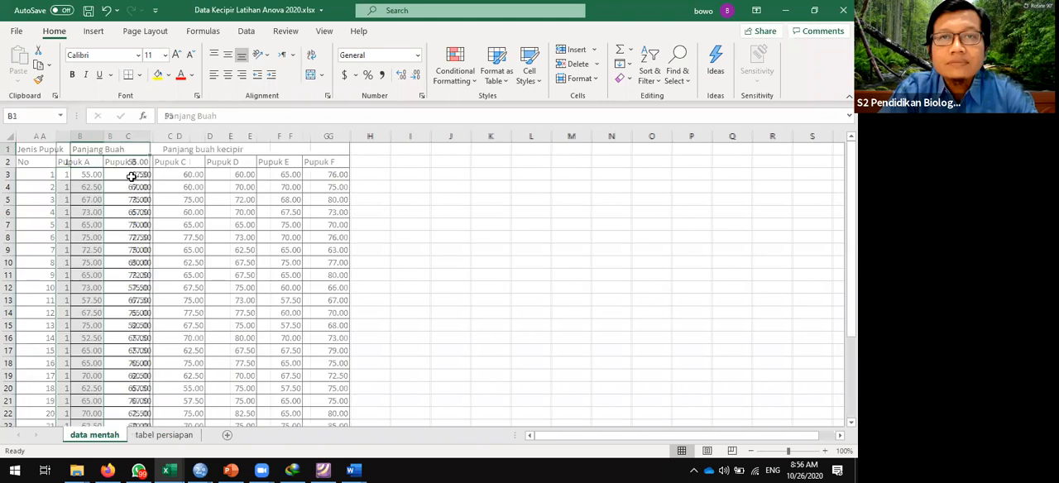
{"action": "left_click", "coordinate": [140, 174]}
{"action": "left_click_drag", "start_coordinate": [141, 173], "coordinate": [154, 281]}
{"action": "key", "text": "ctrl+c"}
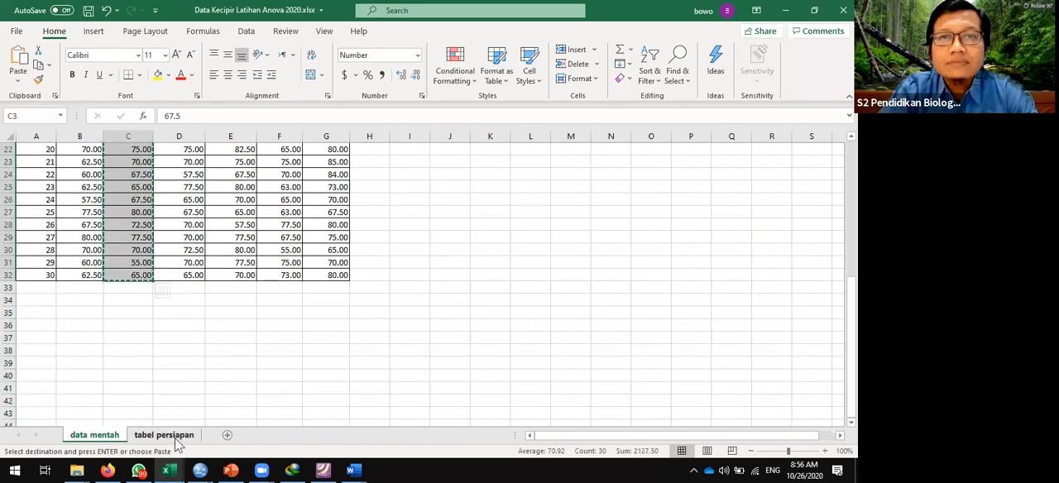
{"action": "key", "text": "ctrl+Page_Down"}
{"action": "scroll", "coordinate": [248, 354], "scroll_direction": "down", "scroll_amount": 7}
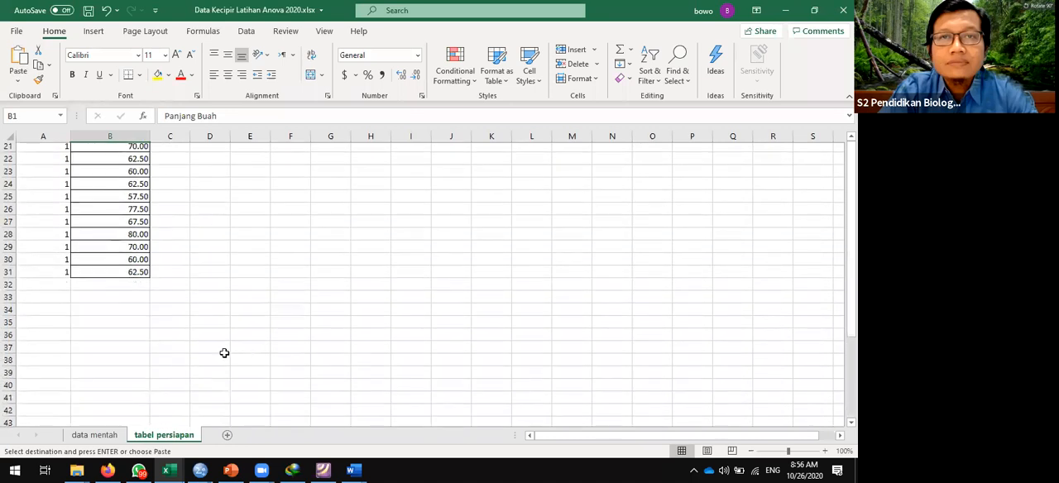
{"action": "left_click", "coordinate": [120, 287]}
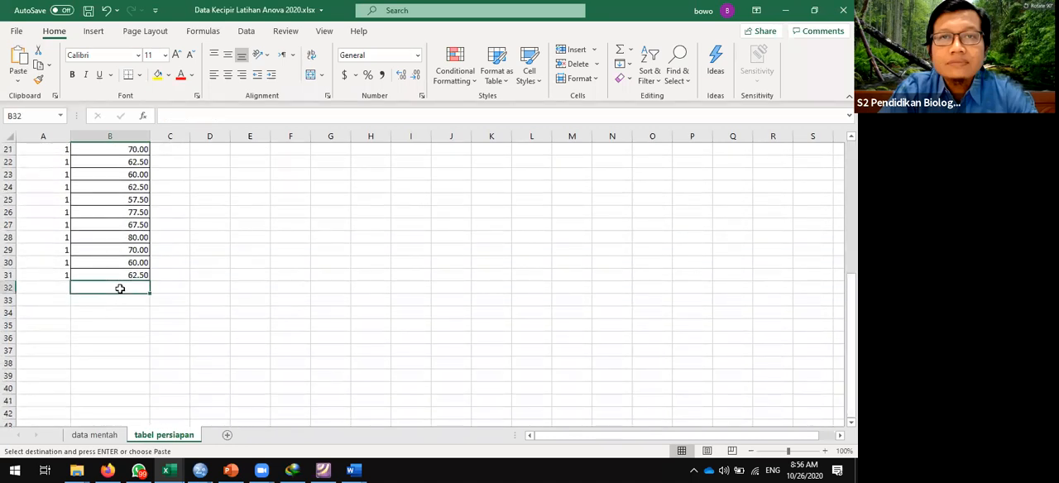
{"action": "key", "text": "ctrl+v"}
- Enter fertilizer code 2 in A32 of tabel persiapan, beside the first Pupuk B value
{"action": "key", "text": "Left"}
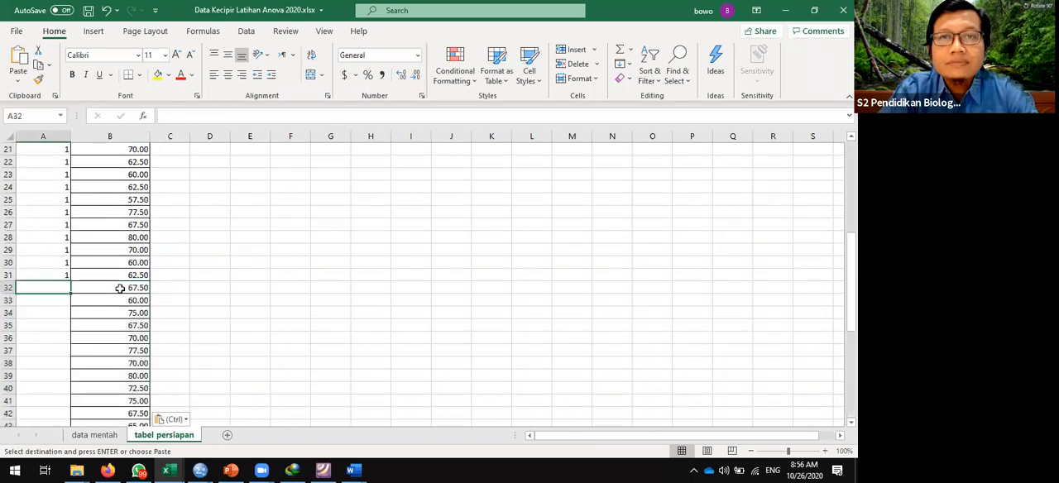
{"action": "type", "text": "2"}
{"action": "key", "text": "Return"}
{"action": "key", "text": "Up"}
- Copy code 2 from A32 down through A33:A61 beside the remaining Pupuk B values
{"action": "key", "text": "ctrl+c"}
{"action": "key", "text": "Down"}
{"action": "key", "text": "shift+Down"}
{"action": "key", "text": "shift+Down"}
{"action": "key", "text": "shift+Down"}
{"action": "key", "text": "shift+Down"}
{"action": "key", "text": "shift+Down"}
{"action": "key", "text": "shift+Down"}
{"action": "key", "text": "shift+Down"}
{"action": "key", "text": "shift+Down"}
{"action": "key", "text": "shift+Down"}
{"action": "key", "text": "shift+Down"}
{"action": "key", "text": "shift+Down"}
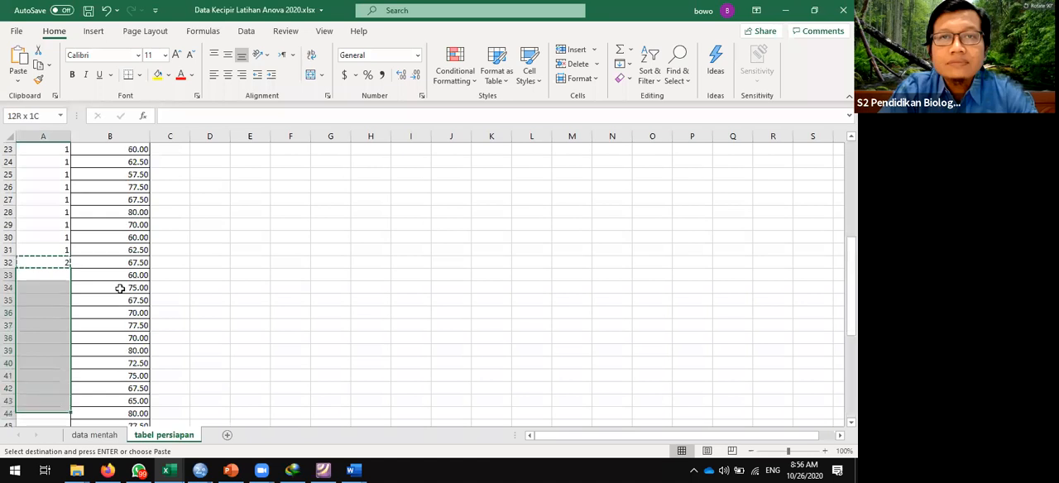
{"action": "key", "text": "shift+Down"}
{"action": "key", "text": "shift+Down"}
{"action": "key", "text": "shift+Down"}
{"action": "key", "text": "shift+Down"}
{"action": "key", "text": "shift+Down"}
{"action": "key", "text": "shift+Down"}
{"action": "key", "text": "shift+Down"}
{"action": "key", "text": "shift+Down"}
{"action": "key", "text": "shift+Down"}
{"action": "key", "text": "shift+Down"}
{"action": "key", "text": "shift+Down"}
{"action": "key", "text": "shift+Down"}
{"action": "key", "text": "shift+Down"}
{"action": "key", "text": "shift+Down"}
{"action": "key", "text": "shift+Down"}
{"action": "key", "text": "shift+Down"}
{"action": "key", "text": "shift+Down"}
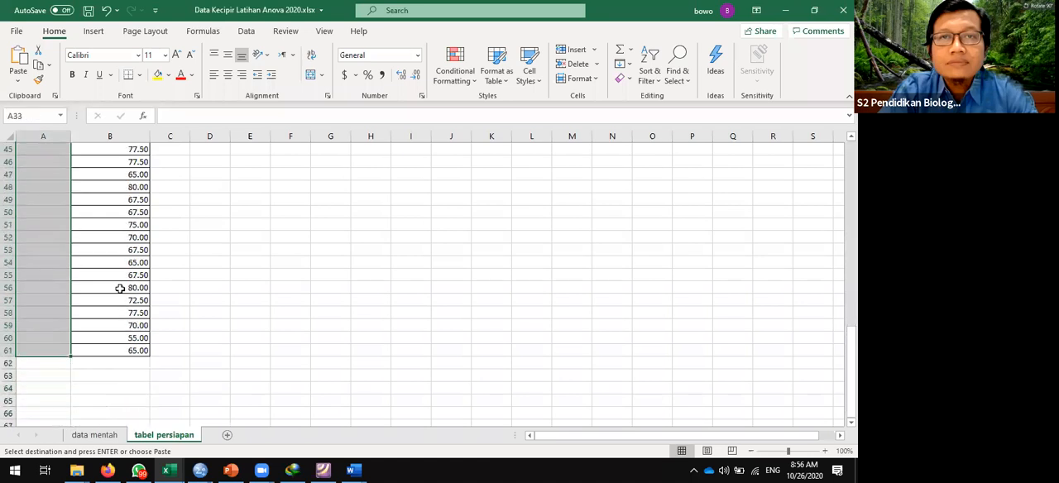
{"action": "key", "text": "Return"}
{"action": "key", "text": "Down"}
{"action": "key", "text": "Down"}
{"action": "key", "text": "Down"}
{"action": "key", "text": "Down"}
{"action": "key", "text": "Down"}
{"action": "key", "text": "Down"}
{"action": "key", "text": "Down"}
{"action": "key", "text": "Down"}
{"action": "key", "text": "Down"}
{"action": "key", "text": "Down"}
{"action": "key", "text": "Down"}
{"action": "key", "text": "Down"}
{"action": "key", "text": "Down"}
{"action": "key", "text": "Down"}
{"action": "key", "text": "Down"}
{"action": "key", "text": "Down"}
{"action": "key", "text": "Down"}
{"action": "key", "text": "Down"}
{"action": "key", "text": "Down"}
{"action": "key", "text": "Down"}
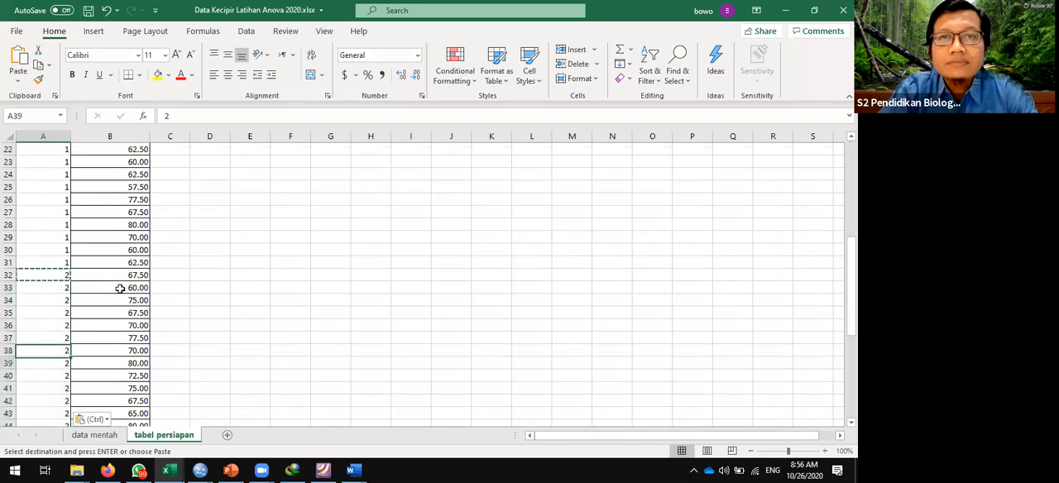
{"action": "key", "text": "Down"}
{"action": "key", "text": "Down"}
{"action": "key", "text": "Down"}
{"action": "key", "text": "Down"}
{"action": "key", "text": "Down"}
{"action": "key", "text": "Down"}
{"action": "key", "text": "Down"}
{"action": "key", "text": "Down"}
{"action": "key", "text": "Down"}
{"action": "key", "text": "Down"}
{"action": "key", "text": "Down"}
{"action": "key", "text": "Down"}
{"action": "key", "text": "Down"}
{"action": "key", "text": "Down"}
{"action": "key", "text": "Down"}
{"action": "key", "text": "Down"}
{"action": "key", "text": "Down"}
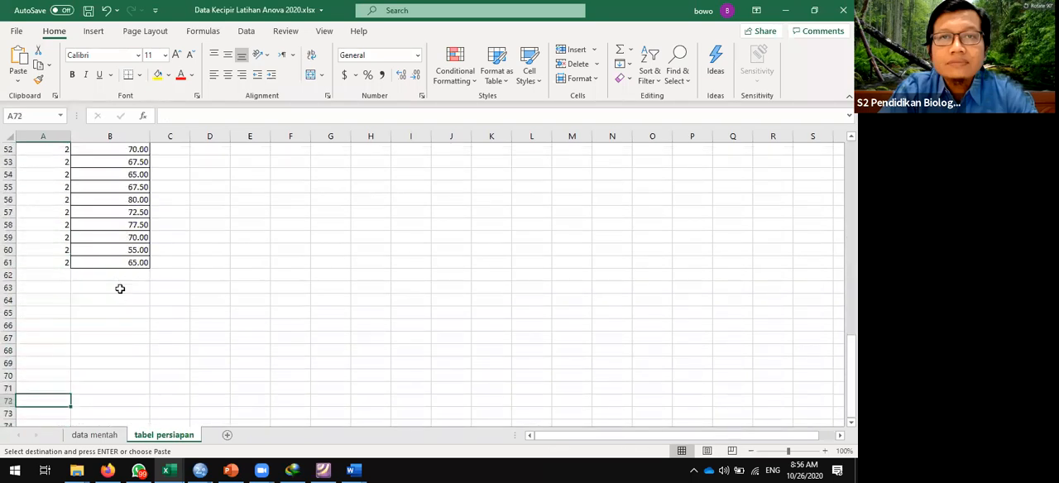
- Copy the Pupuk C values in D3:D32 of data mentah and paste them starting at B62 of tabel persiapan
{"action": "left_click", "coordinate": [98, 436]}
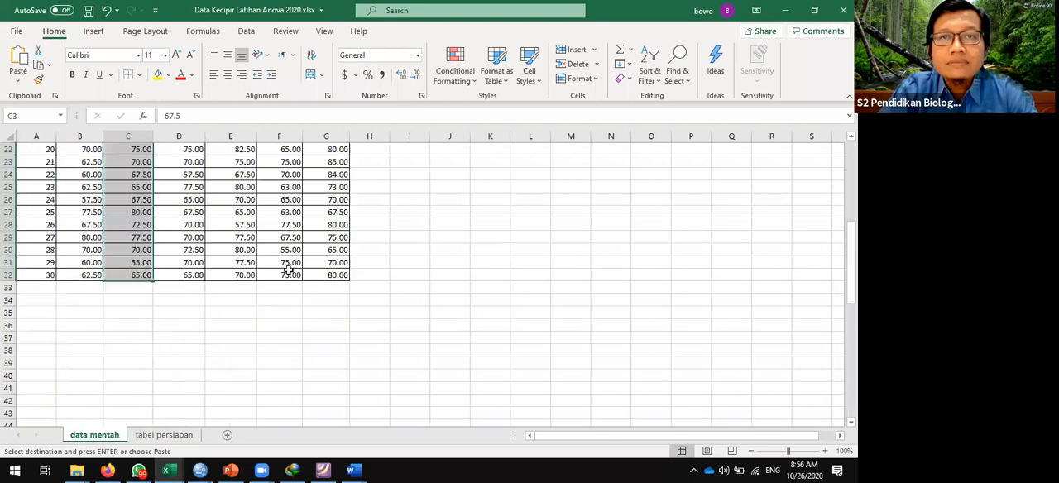
{"action": "scroll", "coordinate": [184, 174], "scroll_direction": "up", "scroll_amount": 7}
{"action": "left_click", "coordinate": [183, 174]}
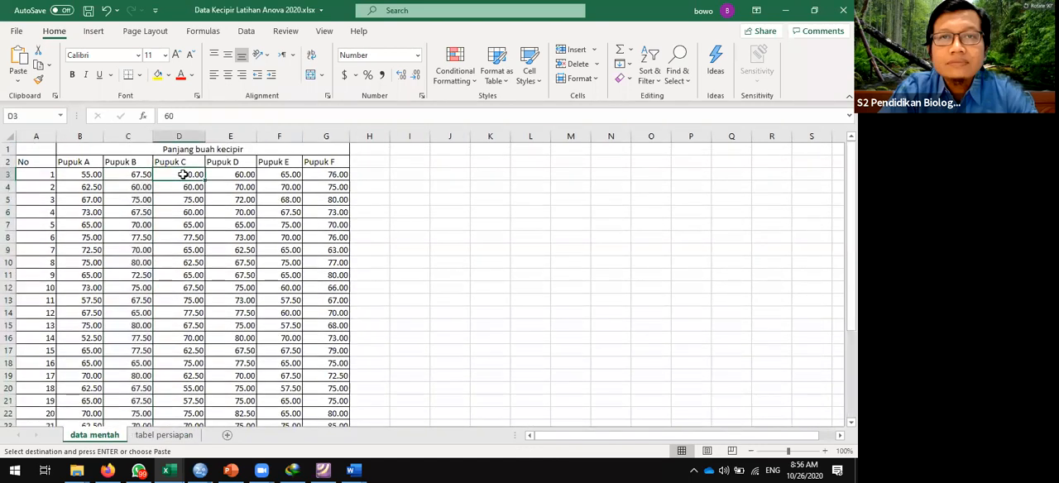
{"action": "left_click_drag", "start_coordinate": [183, 175], "coordinate": [183, 355]}
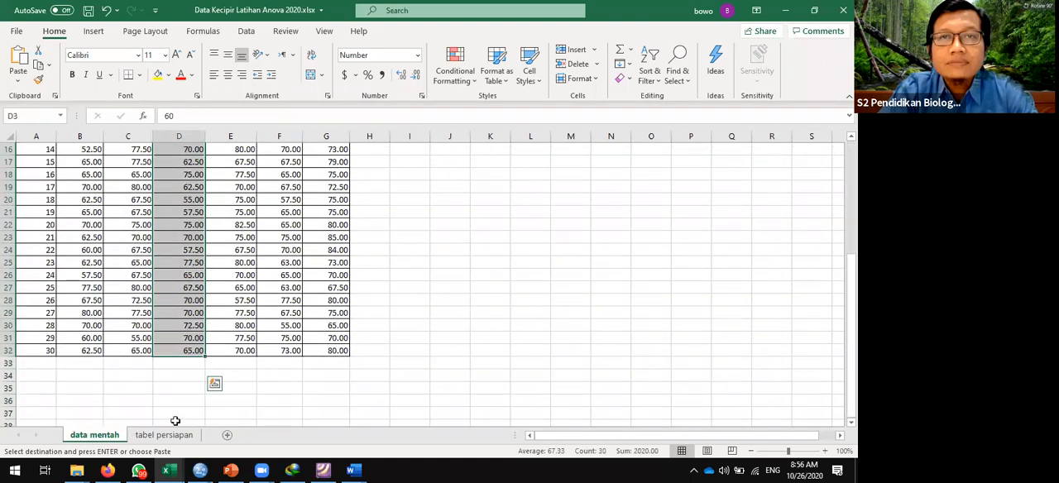
{"action": "left_click", "coordinate": [172, 435]}
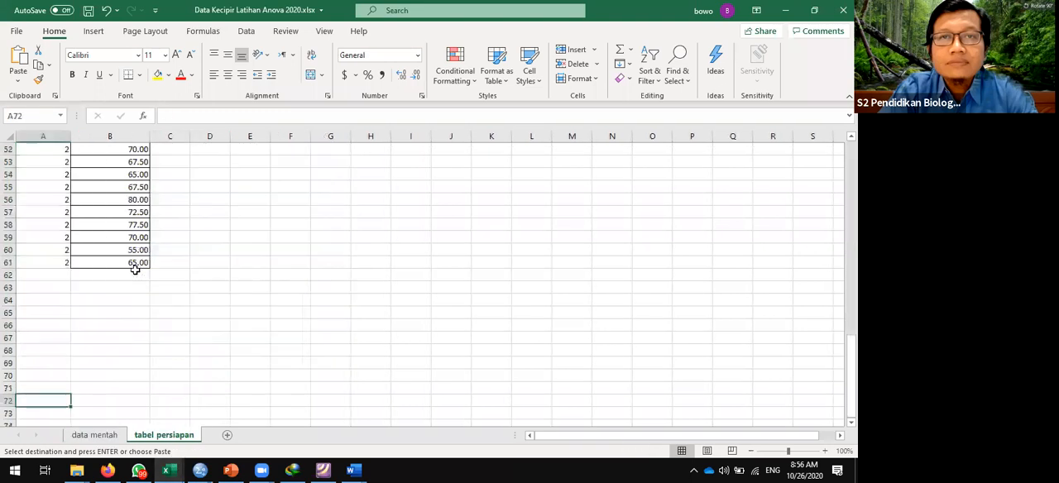
{"action": "left_click", "coordinate": [132, 275]}
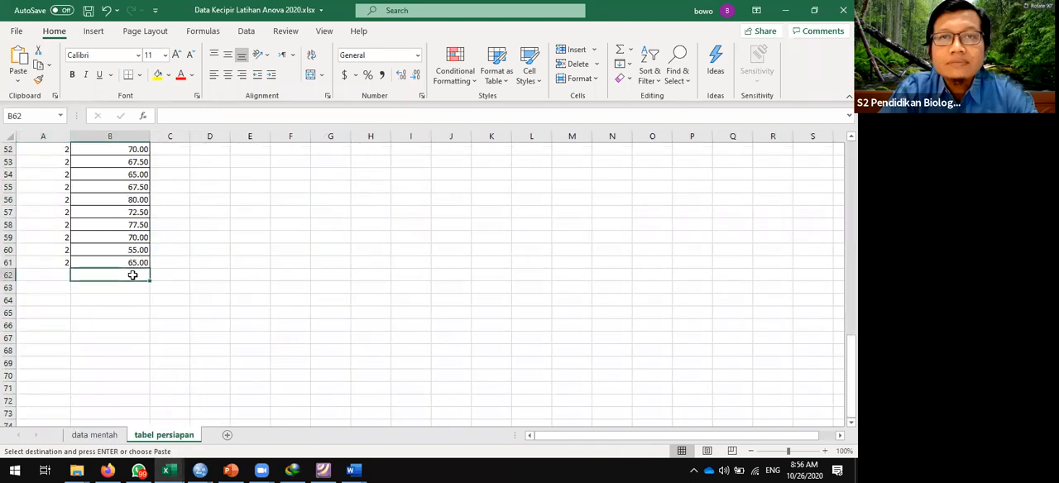
{"action": "key", "text": "ctrl+v"}
- Enter fertilizer code 3 in A62 of tabel persiapan, beside the first Pupuk C value
{"action": "key", "text": "Left"}
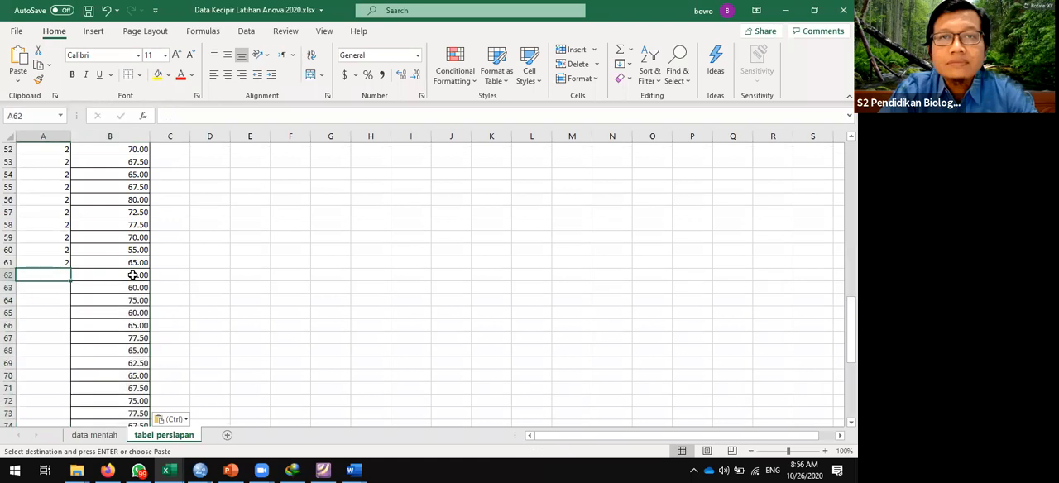
{"action": "type", "text": "3"}
{"action": "key", "text": "Return"}
{"action": "key", "text": "Up"}
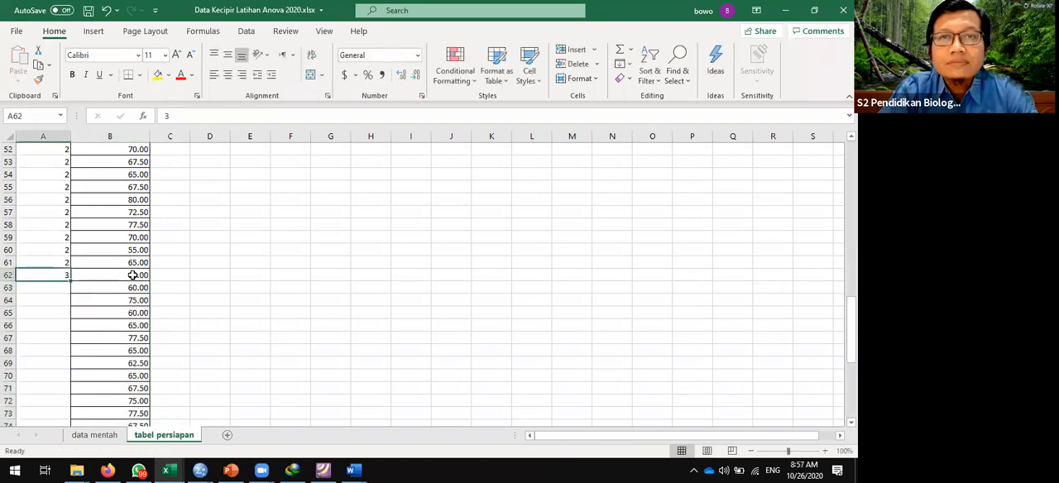
- Copy code 3 from A62 down through A63:A91 beside the remaining Pupuk C values
{"action": "key", "text": "ctrl+c"}
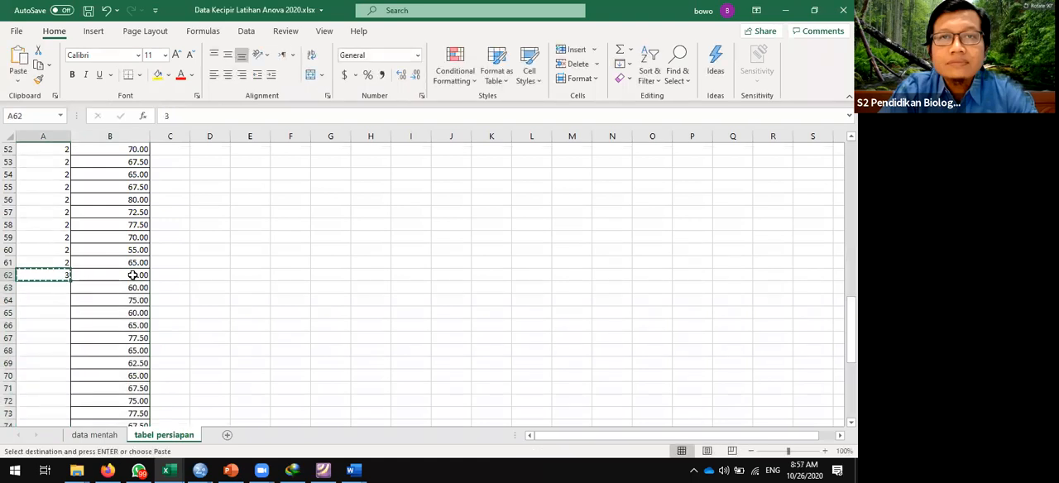
{"action": "key", "text": "shift+Down"}
{"action": "key", "text": "shift+Down"}
{"action": "key", "text": "shift+Down"}
{"action": "key", "text": "shift+Down"}
{"action": "key", "text": "shift+Down"}
{"action": "key", "text": "shift+Down"}
{"action": "key", "text": "shift+Down"}
{"action": "key", "text": "shift+Down"}
{"action": "key", "text": "shift+Down"}
{"action": "key", "text": "shift+Down"}
{"action": "key", "text": "shift+Down"}
{"action": "key", "text": "shift+Down"}
{"action": "key", "text": "shift+Down"}
{"action": "key", "text": "shift+Down"}
{"action": "key", "text": "shift+Down"}
{"action": "key", "text": "shift+Down"}
{"action": "key", "text": "shift+Down"}
{"action": "key", "text": "shift+Down"}
{"action": "key", "text": "shift+Down"}
{"action": "key", "text": "shift+Down"}
{"action": "key", "text": "shift+Down"}
{"action": "key", "text": "shift+Down"}
{"action": "key", "text": "shift+Down"}
{"action": "key", "text": "shift+Down"}
{"action": "key", "text": "shift+Down"}
{"action": "key", "text": "shift+Down"}
{"action": "key", "text": "shift+Down"}
{"action": "key", "text": "shift+Down"}
{"action": "key", "text": "shift+Down"}
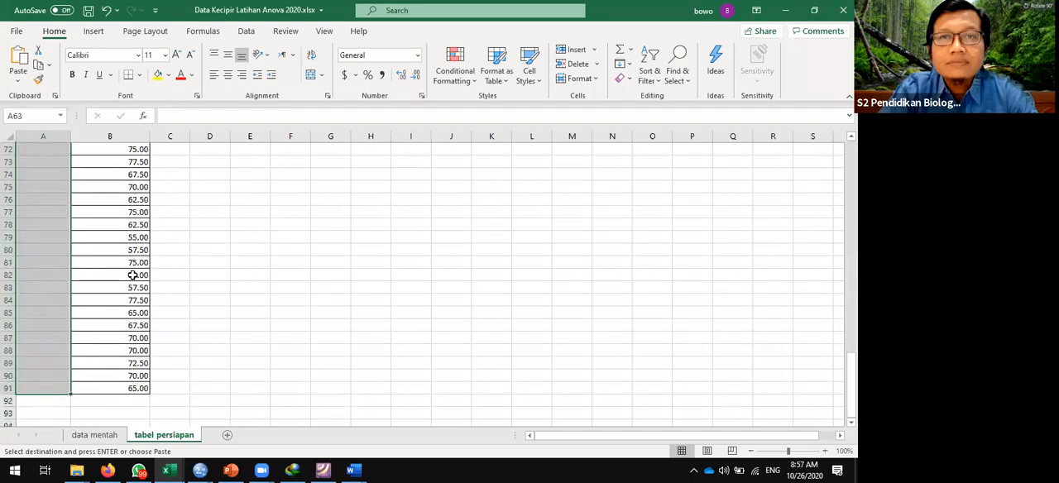
{"action": "key", "text": "ctrl+v"}
{"action": "key", "text": "Down"}
{"action": "key", "text": "Down"}
{"action": "key", "text": "Down"}
{"action": "key", "text": "Down"}
{"action": "key", "text": "Down"}
{"action": "key", "text": "Down"}
{"action": "key", "text": "Down"}
{"action": "key", "text": "Down"}
{"action": "key", "text": "Down"}
{"action": "key", "text": "Down"}
{"action": "key", "text": "Down"}
{"action": "key", "text": "Down"}
{"action": "key", "text": "Down"}
{"action": "key", "text": "Down"}
{"action": "key", "text": "Down"}
{"action": "key", "text": "Down"}
{"action": "key", "text": "Down"}
{"action": "key", "text": "Down"}
{"action": "key", "text": "Down"}
{"action": "key", "text": "Down"}
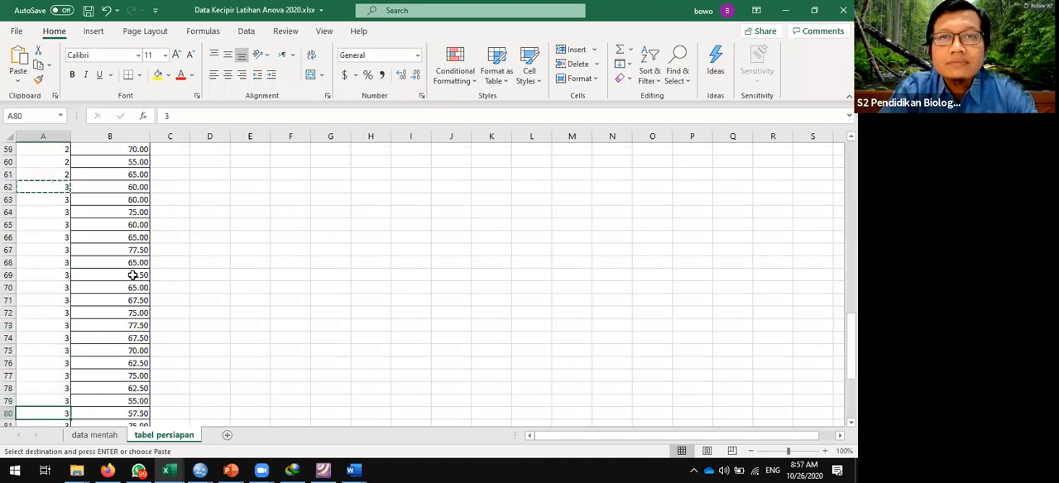
- Copy the Pupuk D, E and F values in E4:G32 of data mentah and paste them starting at B92 of tabel persiapan
{"action": "left_click", "coordinate": [110, 436]}
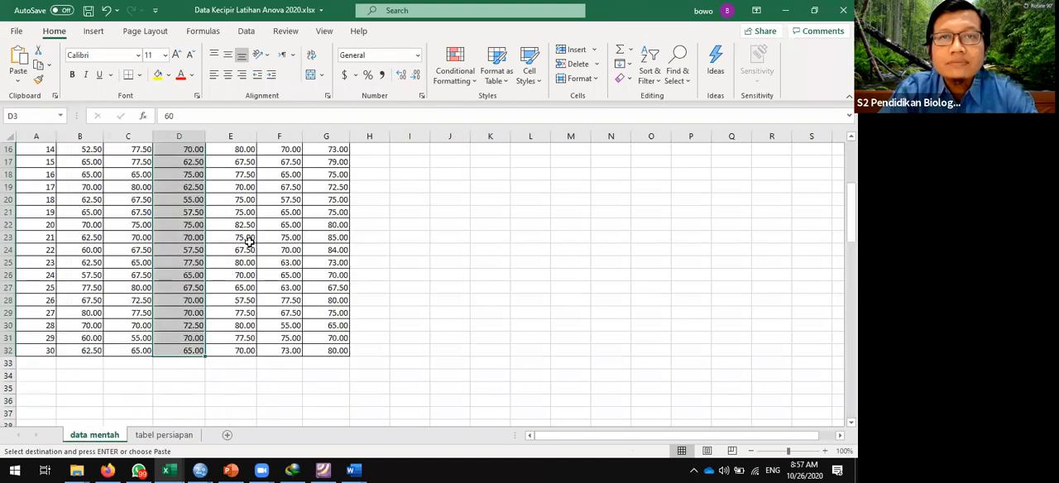
{"action": "left_click", "coordinate": [248, 239]}
{"action": "key", "text": "Up"}
{"action": "key", "text": "Up"}
{"action": "key", "text": "Up"}
{"action": "key", "text": "Up"}
{"action": "key", "text": "Up"}
{"action": "key", "text": "Up"}
{"action": "key", "text": "Up"}
{"action": "key", "text": "Up"}
{"action": "key", "text": "Up"}
{"action": "key", "text": "Up"}
{"action": "key", "text": "Up"}
{"action": "key", "text": "Up"}
{"action": "key", "text": "Up"}
{"action": "key", "text": "Up"}
{"action": "key", "text": "Up"}
{"action": "key", "text": "Up"}
{"action": "key", "text": "Up"}
{"action": "key", "text": "Up"}
{"action": "key", "text": "Up"}
{"action": "key", "text": "Up"}
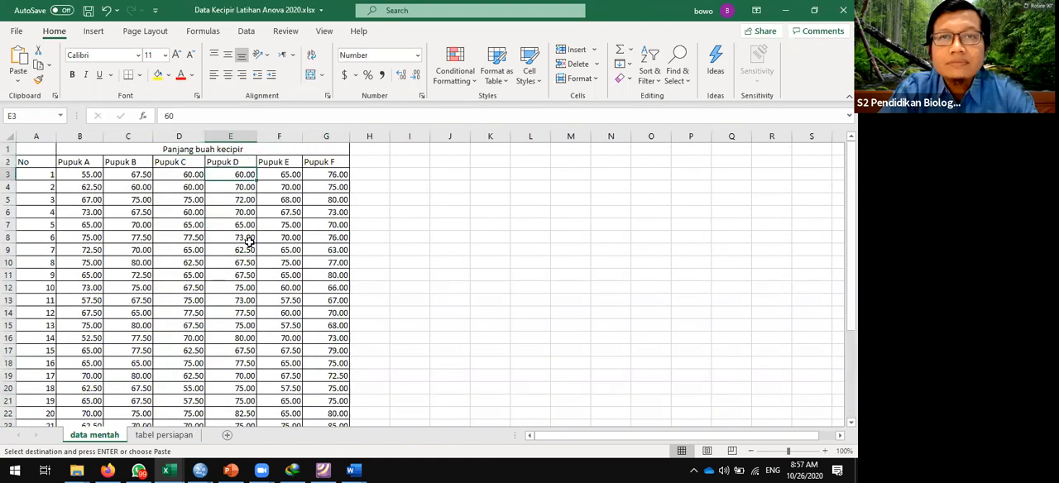
{"action": "key", "text": "shift+Right"}
{"action": "key", "text": "shift+Right"}
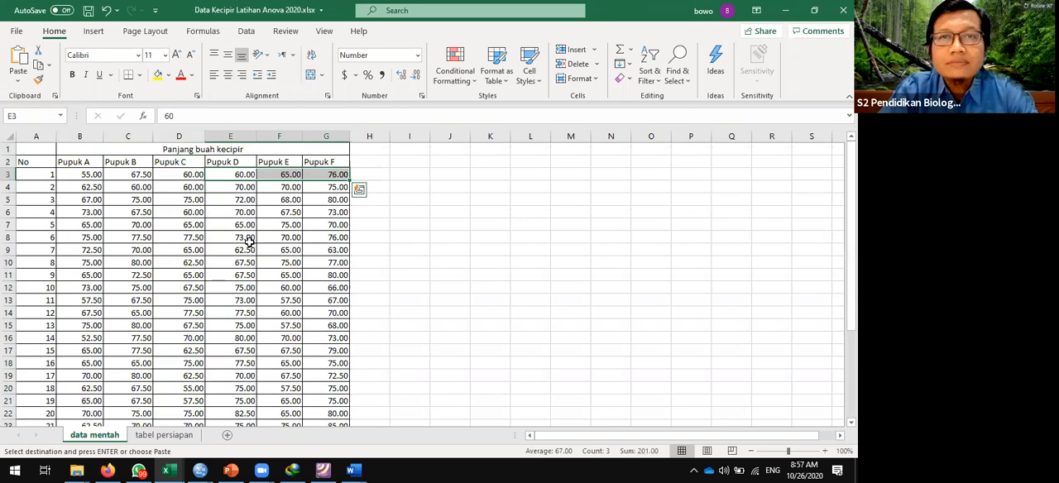
{"action": "key", "text": "Down"}
{"action": "key", "text": "shift+Right"}
{"action": "key", "text": "shift+Right"}
{"action": "key", "text": "shift+Down"}
{"action": "key", "text": "shift+Down"}
{"action": "key", "text": "shift+Down"}
{"action": "key", "text": "shift+Down"}
{"action": "key", "text": "shift+Down"}
{"action": "key", "text": "shift+Down"}
{"action": "key", "text": "shift+Down"}
{"action": "key", "text": "shift+Down"}
{"action": "key", "text": "shift+Down"}
{"action": "key", "text": "shift+Down"}
{"action": "key", "text": "shift+Down"}
{"action": "key", "text": "shift+Down"}
{"action": "key", "text": "shift+Down"}
{"action": "key", "text": "shift+Down"}
{"action": "key", "text": "shift+Down"}
{"action": "key", "text": "shift+Down"}
{"action": "key", "text": "shift+Down"}
{"action": "key", "text": "shift+Down"}
{"action": "key", "text": "shift+Down"}
{"action": "key", "text": "shift+Down"}
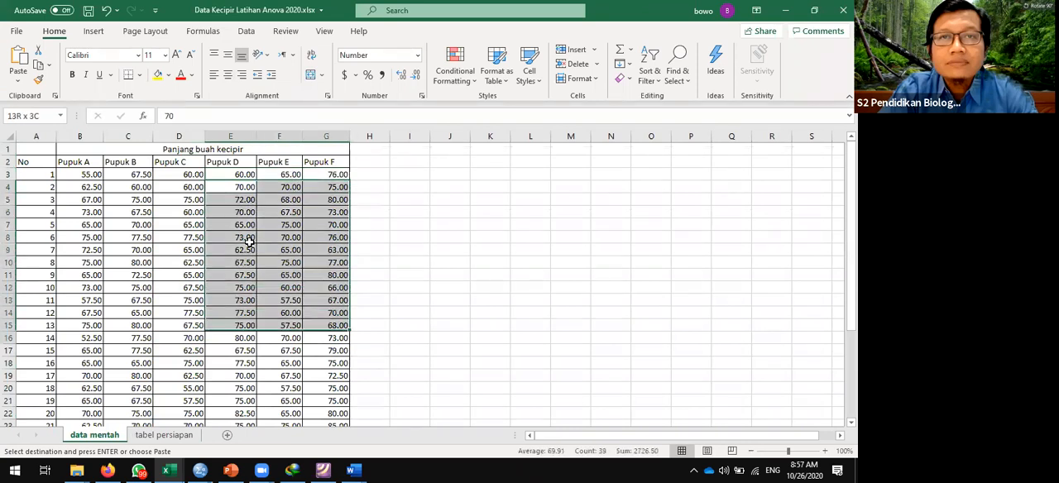
{"action": "key", "text": "ctrl+shift+Up"}
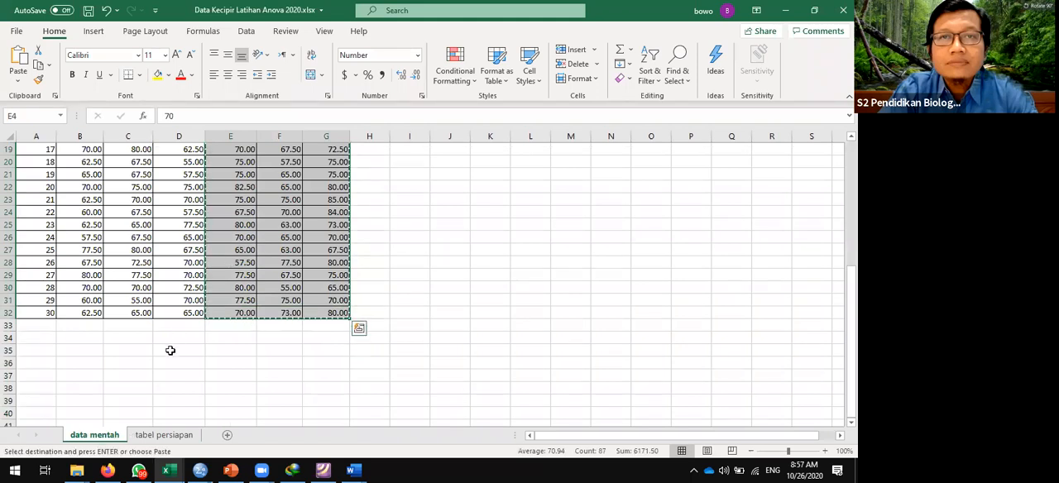
{"action": "left_click", "coordinate": [175, 437]}
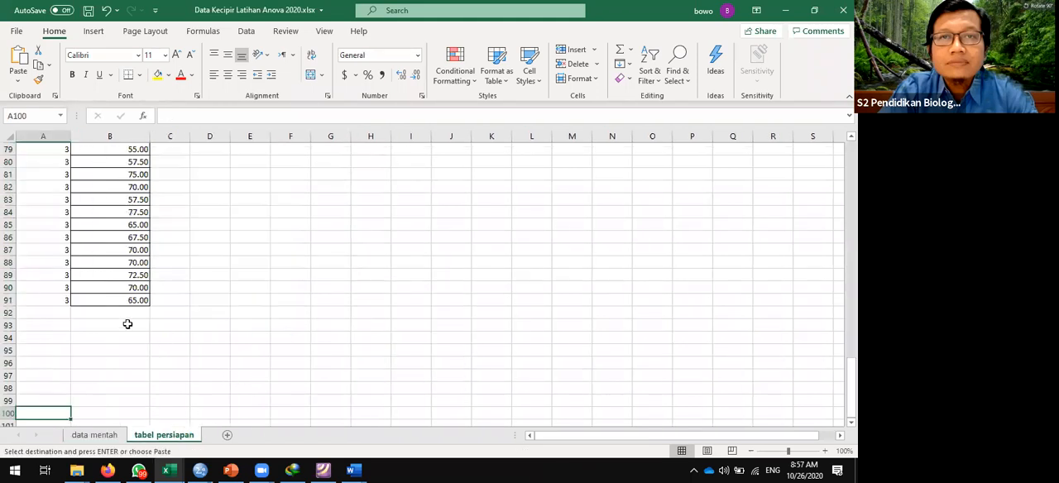
{"action": "left_click", "coordinate": [124, 314]}
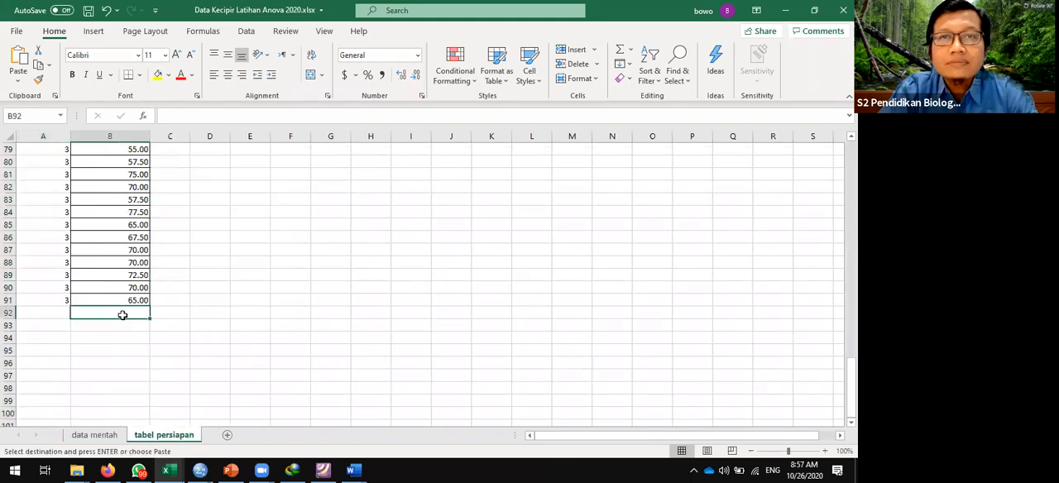
{"action": "key", "text": "ctrl+v"}
- Enter fertilizer code 4 in A92 and copy it down through A93:A120 beside the Pupuk D values
{"action": "key", "text": "Left"}
{"action": "type", "text": "4"}
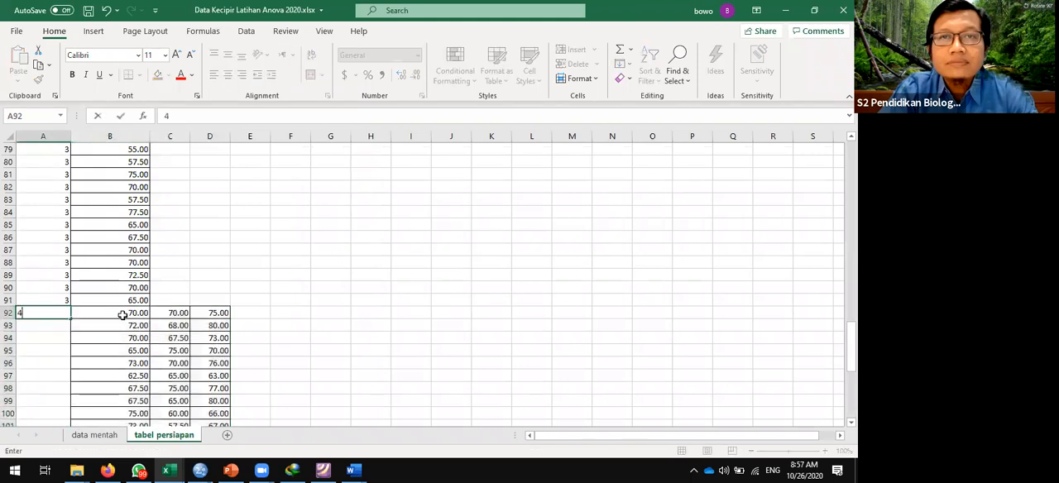
{"action": "key", "text": "ctrl+Return"}
{"action": "key", "text": "ctrl+c"}
{"action": "key", "text": "shift+Down"}
{"action": "key", "text": "shift+Down"}
{"action": "key", "text": "shift+Down"}
{"action": "key", "text": "shift+Down"}
{"action": "key", "text": "shift+Down"}
{"action": "key", "text": "shift+Down"}
{"action": "key", "text": "shift+Down"}
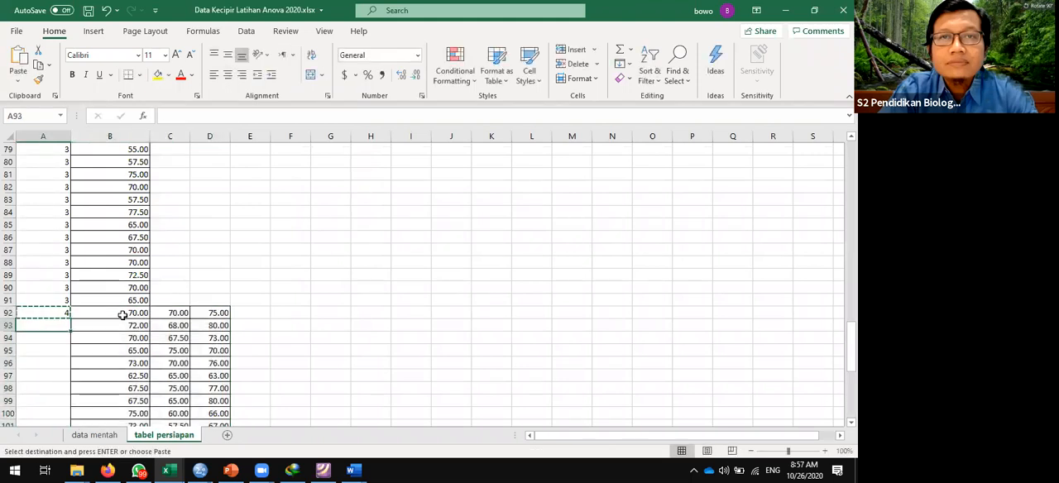
{"action": "key", "text": "shift+Down"}
{"action": "key", "text": "shift+Down"}
{"action": "key", "text": "shift+Down"}
{"action": "key", "text": "shift+Down"}
{"action": "key", "text": "shift+Down"}
{"action": "key", "text": "shift+Down"}
{"action": "key", "text": "shift+Down"}
{"action": "key", "text": "shift+Down"}
{"action": "key", "text": "shift+Down"}
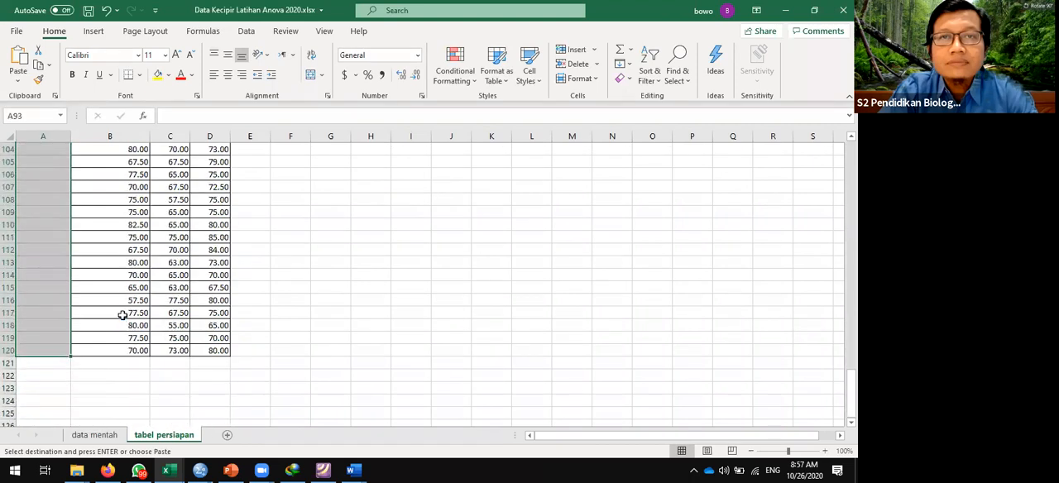
- Cut the Pupuk E and F values in C92:D120 and paste them below the Pupuk D values, starting at B121
{"action": "scroll", "coordinate": [122, 314], "scroll_direction": "up", "scroll_amount": 7}
{"action": "key", "text": "Right"}
{"action": "key", "text": "Right"}
{"action": "key", "text": "Up"}
{"action": "key", "text": "shift+Right"}
{"action": "key", "text": "shift+Down"}
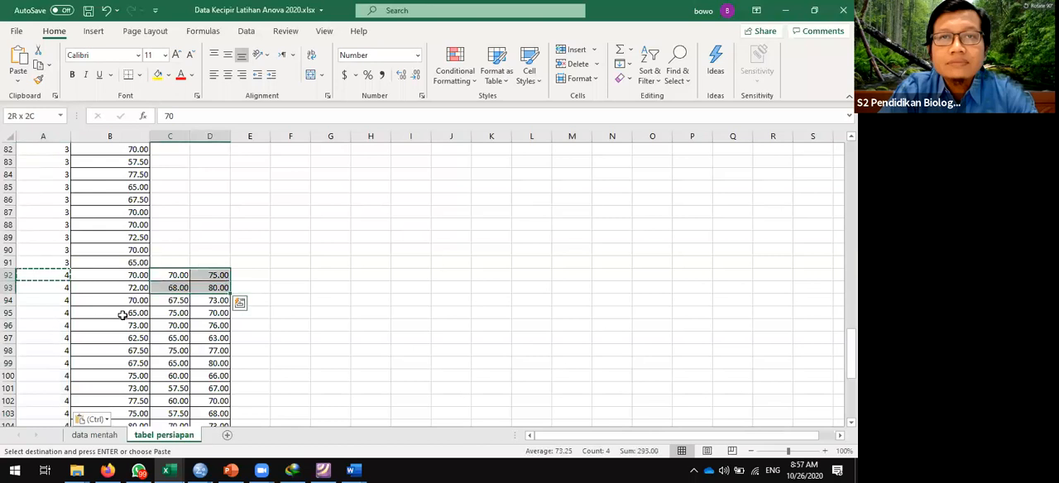
{"action": "key", "text": "shift+Down"}
{"action": "key", "text": "shift+Down"}
{"action": "key", "text": "shift+Down"}
{"action": "key", "text": "shift+Down"}
{"action": "key", "text": "shift+Down"}
{"action": "key", "text": "shift+Down"}
{"action": "key", "text": "shift+Down"}
{"action": "key", "text": "shift+Down"}
{"action": "key", "text": "shift+Down"}
{"action": "key", "text": "shift+Down"}
{"action": "key", "text": "shift+Down"}
{"action": "key", "text": "shift+Down"}
{"action": "key", "text": "shift+Down"}
{"action": "key", "text": "shift+Down"}
{"action": "key", "text": "shift+Down"}
{"action": "key", "text": "shift+Down"}
{"action": "key", "text": "shift+Down"}
{"action": "key", "text": "shift+Down"}
{"action": "key", "text": "shift+Down"}
{"action": "key", "text": "shift+Down"}
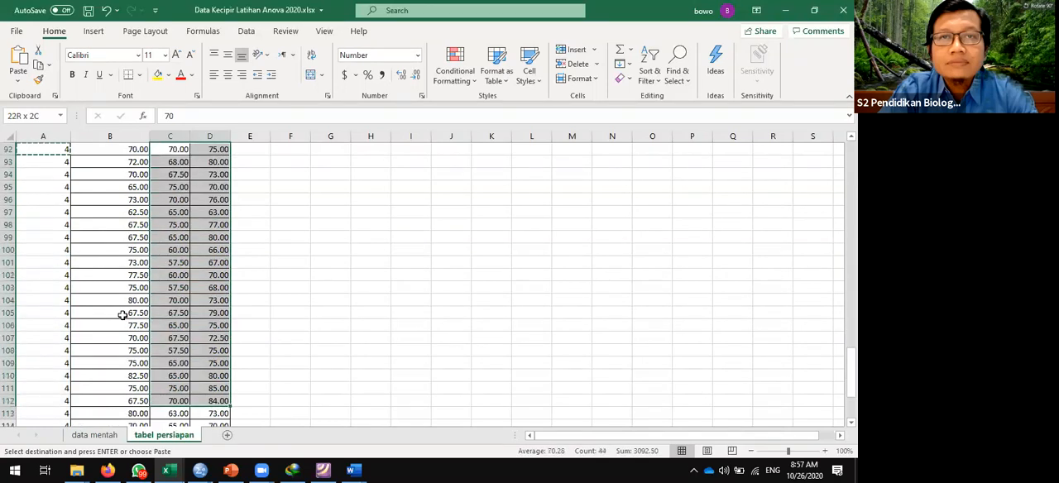
{"action": "key", "text": "shift+Up"}
{"action": "key", "text": "shift+Up"}
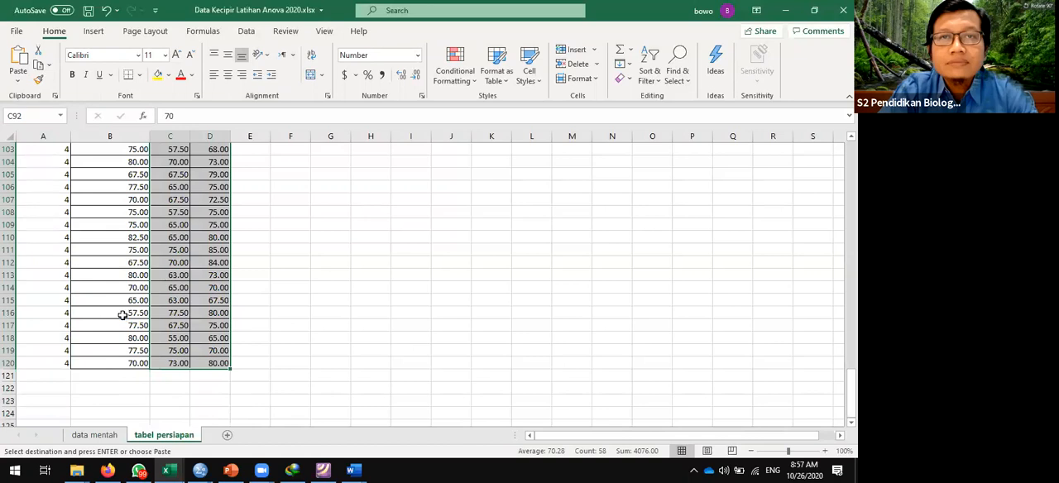
{"action": "scroll", "coordinate": [121, 314], "scroll_direction": "up", "scroll_amount": 7}
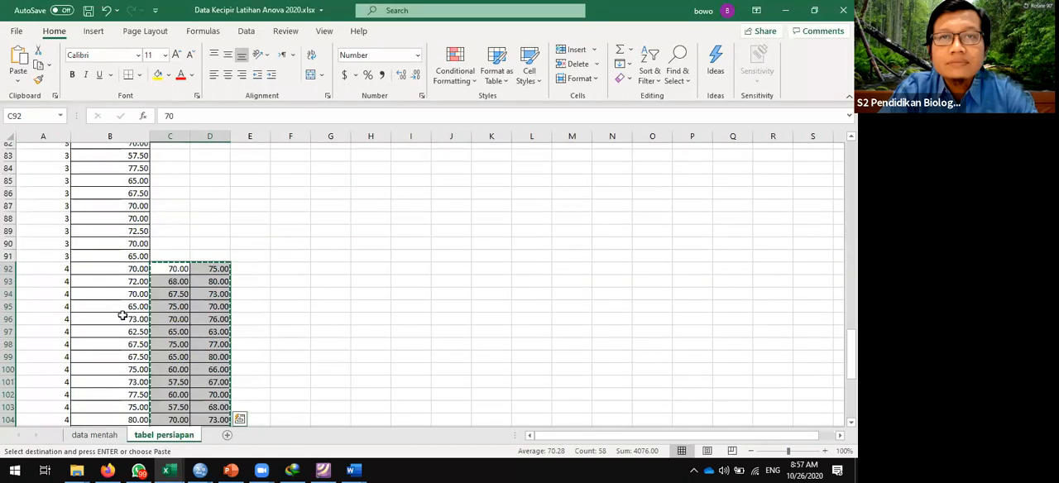
{"action": "key", "text": "ctrl+Down"}
{"action": "key", "text": "Down"}
{"action": "key", "text": "Left"}
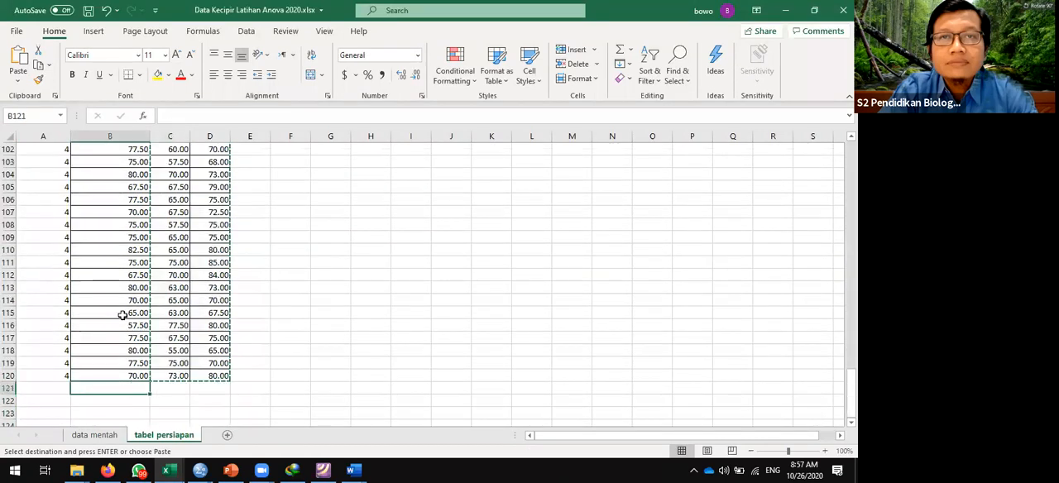
{"action": "key", "text": "ctrl+v"}
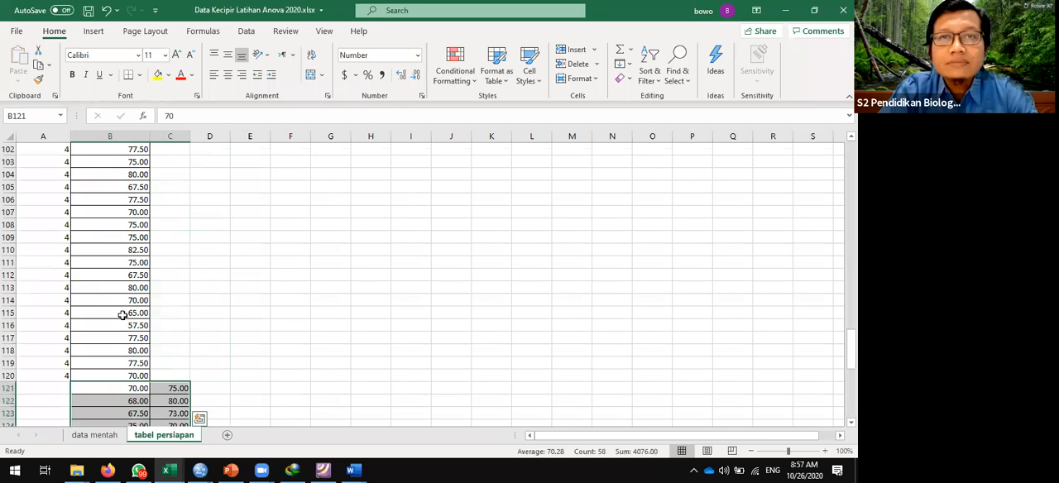
- Enter fertilizer code 5 in A121 and copy it down through A122:A149 beside the Pupuk E values
{"action": "key", "text": "Left"}
{"action": "type", "text": "5"}
{"action": "key", "text": "ctrl+Return"}
{"action": "key", "text": "ctrl+c"}
{"action": "key", "text": "shift+Down"}
{"action": "key", "text": "shift+Down"}
{"action": "key", "text": "shift+Down"}
{"action": "key", "text": "shift+Down"}
{"action": "key", "text": "shift+Down"}
{"action": "key", "text": "shift+Down"}
{"action": "key", "text": "shift+Down"}
{"action": "key", "text": "shift+Down"}
{"action": "key", "text": "shift+Down"}
{"action": "key", "text": "shift+Down"}
{"action": "key", "text": "shift+Down"}
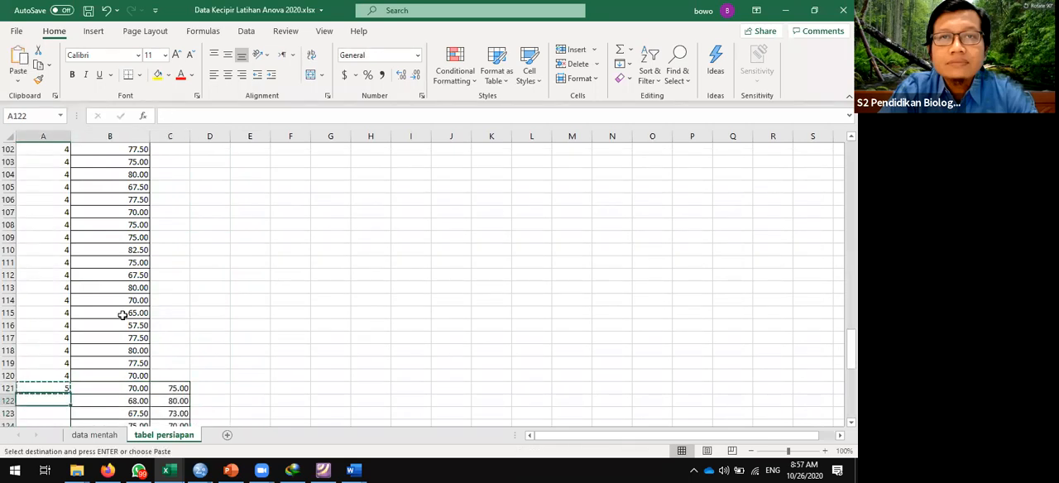
{"action": "key", "text": "shift+Down"}
{"action": "key", "text": "shift+Down"}
{"action": "key", "text": "shift+Down"}
{"action": "key", "text": "shift+Down"}
{"action": "key", "text": "shift+Down"}
{"action": "key", "text": "shift+Down"}
{"action": "key", "text": "shift+Down"}
{"action": "key", "text": "shift+Down"}
{"action": "key", "text": "shift+Down"}
{"action": "key", "text": "shift+Down"}
{"action": "key", "text": "shift+Down"}
{"action": "key", "text": "shift+Down"}
{"action": "key", "text": "shift+Down"}
{"action": "key", "text": "shift+Down"}
{"action": "key", "text": "shift+Down"}
{"action": "key", "text": "shift+Down"}
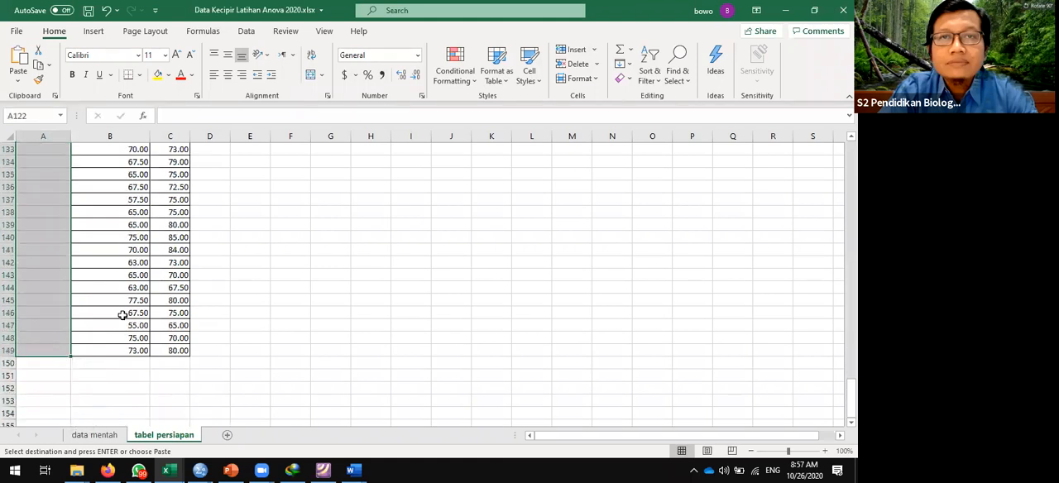
{"action": "key", "text": "ctrl+v"}
- Cut the Pupuk F values in C121:C149 and paste them below the Pupuk E values, starting at B150
{"action": "scroll", "coordinate": [121, 314], "scroll_direction": "up", "scroll_amount": 7}
{"action": "key", "text": "Right"}
{"action": "key", "text": "Right"}
{"action": "key", "text": "Up"}
{"action": "key", "text": "shift+Down"}
{"action": "key", "text": "shift+Down"}
{"action": "key", "text": "shift+Down"}
{"action": "key", "text": "shift+Down"}
{"action": "key", "text": "shift+Down"}
{"action": "key", "text": "shift+Down"}
{"action": "key", "text": "shift+Down"}
{"action": "key", "text": "shift+Down"}
{"action": "key", "text": "shift+Down"}
{"action": "key", "text": "shift+Down"}
{"action": "key", "text": "shift+Down"}
{"action": "key", "text": "shift+Down"}
{"action": "key", "text": "shift+Down"}
{"action": "key", "text": "shift+Down"}
{"action": "key", "text": "shift+Down"}
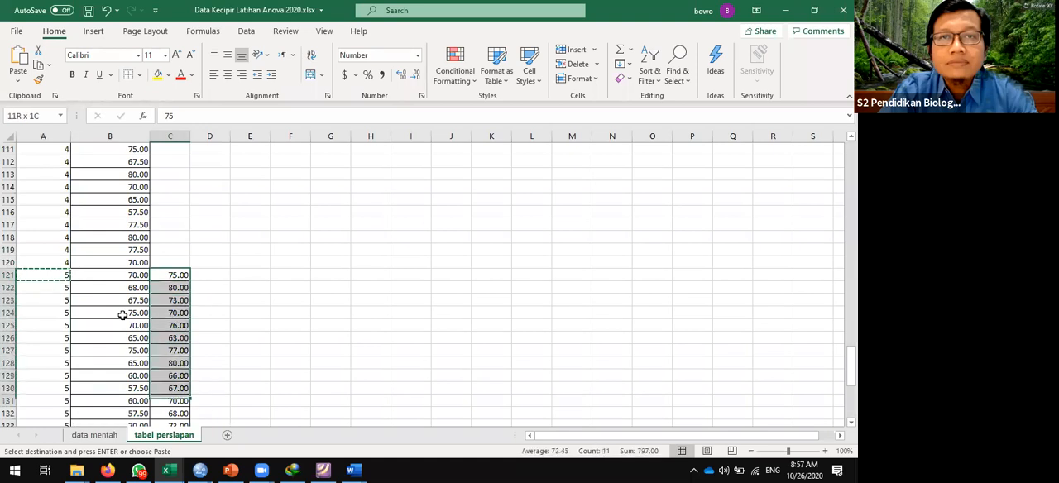
{"action": "key", "text": "shift+Down"}
{"action": "key", "text": "shift+Down"}
{"action": "key", "text": "shift+Down"}
{"action": "key", "text": "shift+Down"}
{"action": "key", "text": "shift+Down"}
{"action": "key", "text": "shift+Down"}
{"action": "key", "text": "shift+Down"}
{"action": "key", "text": "shift+Down"}
{"action": "key", "text": "shift+Down"}
{"action": "key", "text": "shift+Down"}
{"action": "key", "text": "shift+Down"}
{"action": "key", "text": "shift+Down"}
{"action": "key", "text": "shift+Down"}
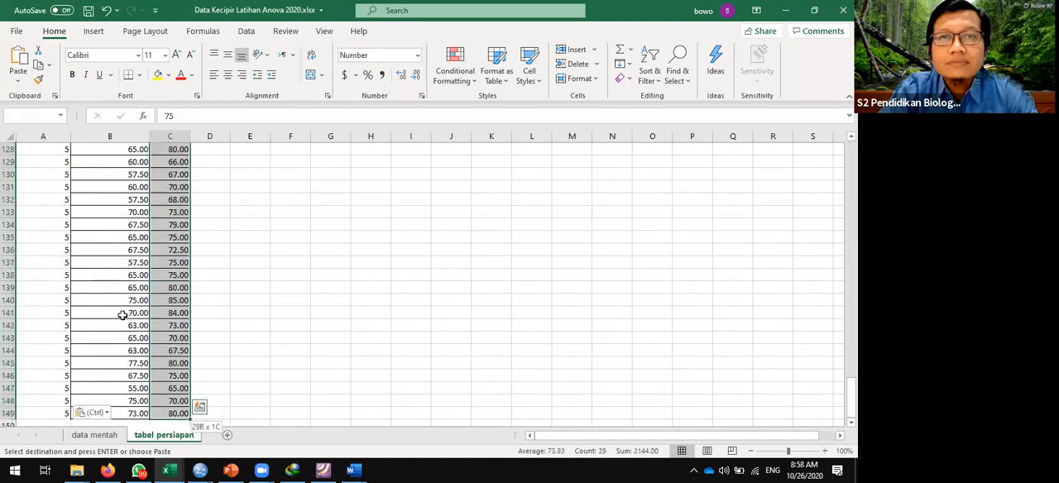
{"action": "scroll", "coordinate": [122, 315], "scroll_direction": "up", "scroll_amount": 6}
{"action": "key", "text": "ctrl+c"}
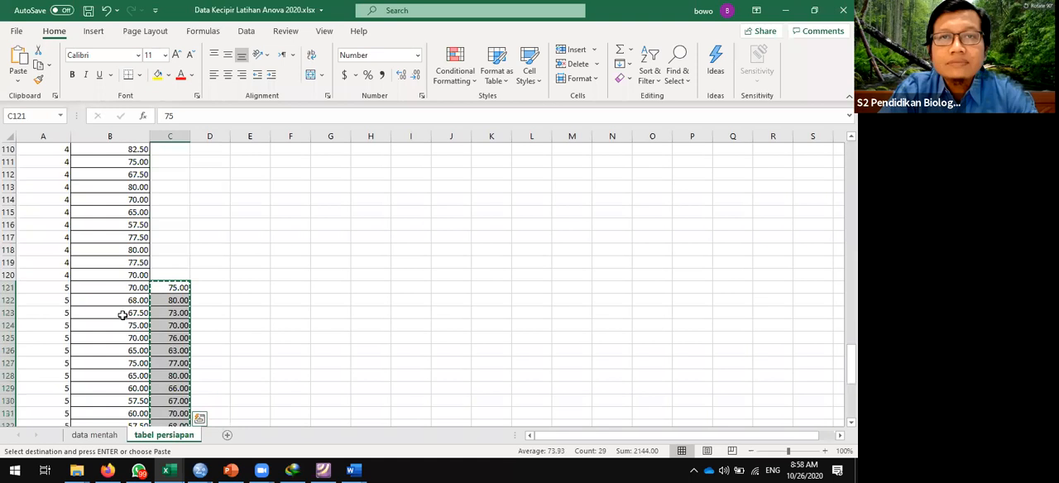
{"action": "key", "text": "Down"}
{"action": "key", "text": "Down"}
{"action": "key", "text": "Down"}
{"action": "key", "text": "Down"}
{"action": "key", "text": "Down"}
{"action": "key", "text": "Down"}
{"action": "key", "text": "Down"}
{"action": "key", "text": "Down"}
{"action": "key", "text": "Down"}
{"action": "key", "text": "Down"}
{"action": "key", "text": "Down"}
{"action": "key", "text": "Down"}
{"action": "key", "text": "Down"}
{"action": "key", "text": "Down"}
{"action": "key", "text": "Down"}
{"action": "key", "text": "Down"}
{"action": "key", "text": "Down"}
{"action": "key", "text": "Down"}
{"action": "key", "text": "Down"}
{"action": "key", "text": "Down"}
{"action": "key", "text": "Down"}
{"action": "key", "text": "Down"}
{"action": "key", "text": "Down"}
{"action": "key", "text": "Down"}
{"action": "key", "text": "Down"}
{"action": "key", "text": "Down"}
{"action": "key", "text": "Down"}
{"action": "key", "text": "Down"}
{"action": "key", "text": "Down"}
{"action": "key", "text": "Down"}
{"action": "key", "text": "Down"}
{"action": "key", "text": "Down"}
{"action": "key", "text": "Down"}
{"action": "key", "text": "Down"}
{"action": "key", "text": "Down"}
{"action": "key", "text": "Down"}
{"action": "key", "text": "Up"}
{"action": "key", "text": "Up"}
{"action": "key", "text": "Up"}
{"action": "key", "text": "Up"}
{"action": "key", "text": "Up"}
{"action": "key", "text": "Up"}
{"action": "key", "text": "Up"}
{"action": "key", "text": "Up"}
{"action": "key", "text": "Up"}
{"action": "key", "text": "Up"}
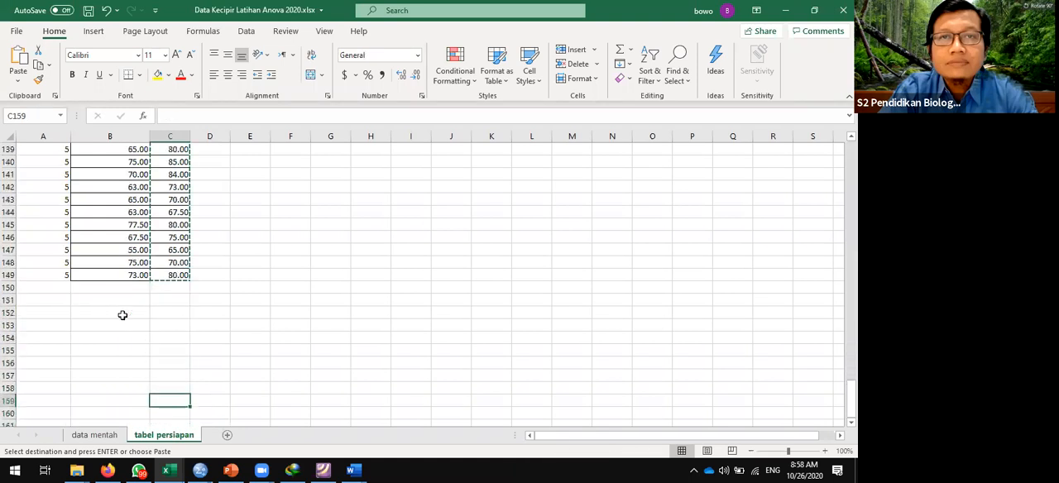
{"action": "key", "text": "Left"}
{"action": "key", "text": "ctrl+v"}
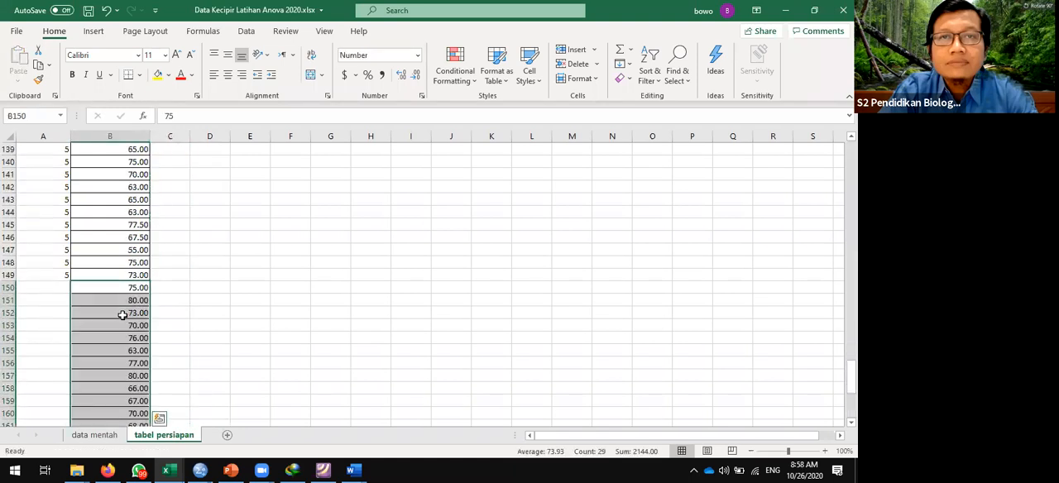
- Enter fertilizer code 6 in A150 and copy it down through A151:A178 beside the Pupuk F values
{"action": "key", "text": "Left"}
{"action": "type", "text": "6"}
{"action": "key", "text": "ctrl+Return"}
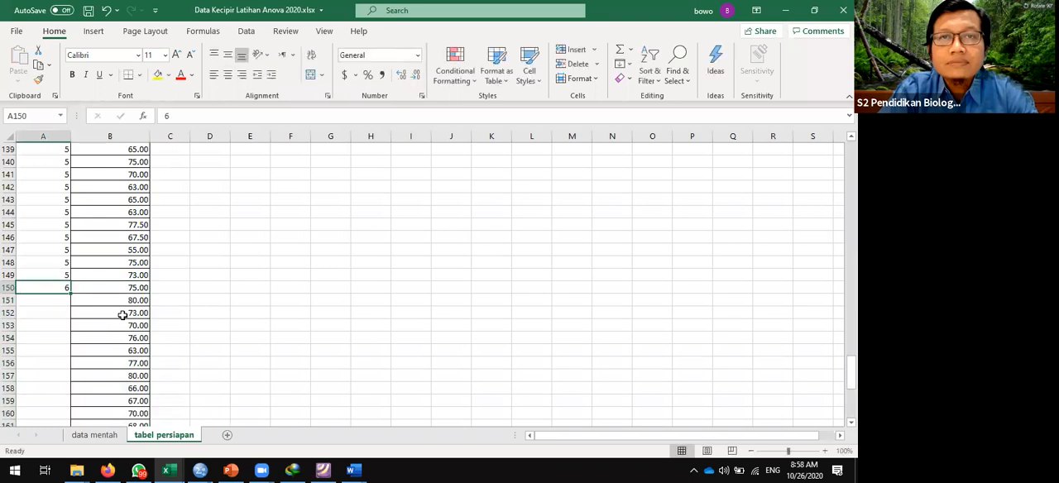
{"action": "key", "text": "ctrl+c"}
{"action": "key", "text": "shift+Down"}
{"action": "key", "text": "shift+Down"}
{"action": "key", "text": "shift+Down"}
{"action": "key", "text": "shift+Down"}
{"action": "key", "text": "shift+Down"}
{"action": "key", "text": "shift+Down"}
{"action": "key", "text": "shift+Down"}
{"action": "key", "text": "shift+Down"}
{"action": "key", "text": "shift+Down"}
{"action": "key", "text": "shift+Down"}
{"action": "key", "text": "shift+Down"}
{"action": "key", "text": "shift+Down"}
{"action": "key", "text": "shift+Down"}
{"action": "key", "text": "shift+Down"}
{"action": "key", "text": "shift+Down"}
{"action": "key", "text": "shift+Down"}
{"action": "key", "text": "shift+Down"}
{"action": "key", "text": "shift+Down"}
{"action": "key", "text": "shift+Down"}
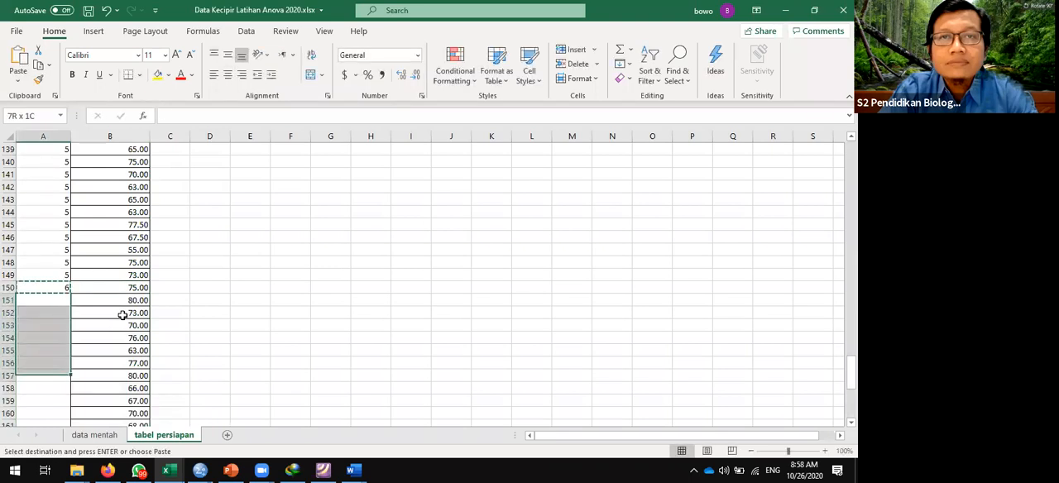
{"action": "key", "text": "shift+Down"}
{"action": "key", "text": "shift+Down"}
{"action": "key", "text": "shift+Down"}
{"action": "key", "text": "shift+Down"}
{"action": "key", "text": "shift+Down"}
{"action": "key", "text": "shift+Down"}
{"action": "key", "text": "shift+Down"}
{"action": "key", "text": "shift+Down"}
{"action": "key", "text": "shift+Down"}
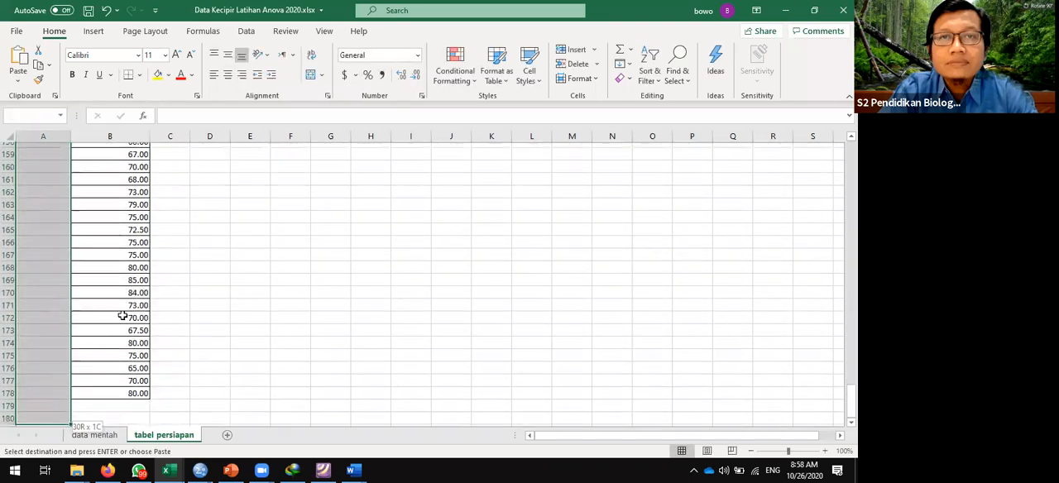
{"action": "key", "text": "ctrl+v"}
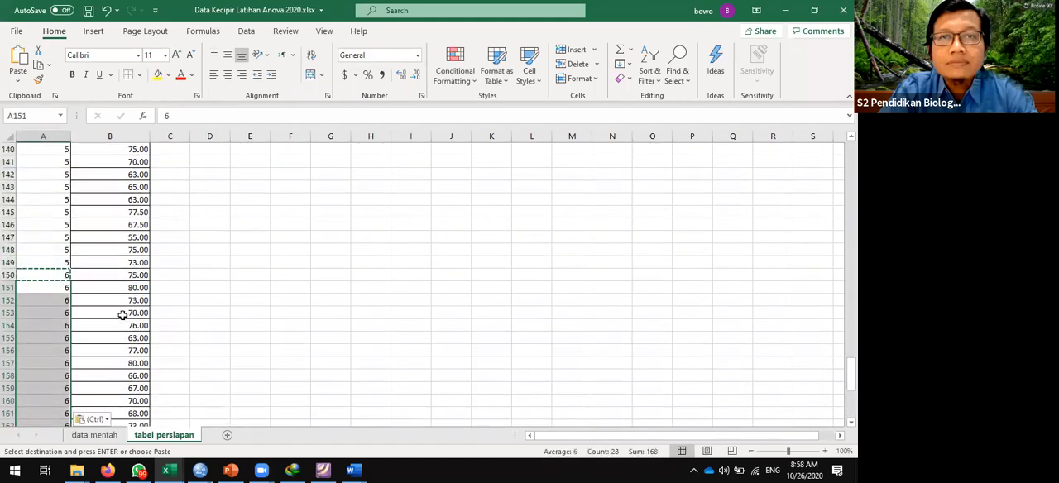
- Review the fertilizer codes and fruit lengths of tabel persiapan from its last row back up to the headers in row 1
{"action": "key", "text": "Down"}
{"action": "key", "text": "Down"}
{"action": "key", "text": "Down"}
{"action": "key", "text": "Down"}
{"action": "key", "text": "Down"}
{"action": "key", "text": "Down"}
{"action": "key", "text": "Down"}
{"action": "key", "text": "Down"}
{"action": "key", "text": "Down"}
{"action": "key", "text": "Down"}
{"action": "key", "text": "Down"}
{"action": "key", "text": "Down"}
{"action": "key", "text": "Down"}
{"action": "key", "text": "Down"}
{"action": "key", "text": "Down"}
{"action": "key", "text": "Down"}
{"action": "key", "text": "Down"}
{"action": "key", "text": "Down"}
{"action": "key", "text": "Down"}
{"action": "key", "text": "Down"}
{"action": "key", "text": "Down"}
{"action": "key", "text": "Down"}
{"action": "key", "text": "Down"}
{"action": "key", "text": "Down"}
{"action": "key", "text": "Down"}
{"action": "key", "text": "Down"}
{"action": "key", "text": "Down"}
{"action": "key", "text": "Down"}
{"action": "key", "text": "Down"}
{"action": "key", "text": "Down"}
{"action": "key", "text": "Down"}
{"action": "key", "text": "Down"}
{"action": "key", "text": "Down"}
{"action": "key", "text": "Down"}
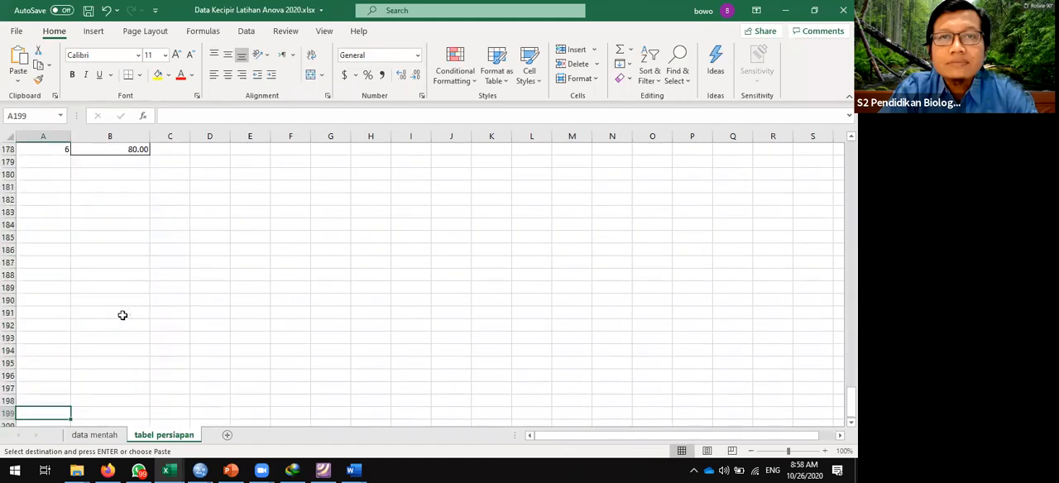
{"action": "key", "text": "Up"}
{"action": "key", "text": "Up"}
{"action": "key", "text": "Up"}
{"action": "key", "text": "Up"}
{"action": "key", "text": "Up"}
{"action": "key", "text": "Up"}
{"action": "key", "text": "Up"}
{"action": "key", "text": "Up"}
{"action": "key", "text": "Up"}
{"action": "key", "text": "Up"}
{"action": "key", "text": "Up"}
{"action": "key", "text": "Up"}
{"action": "key", "text": "Up"}
{"action": "key", "text": "Up"}
{"action": "key", "text": "Up"}
{"action": "key", "text": "Up"}
{"action": "key", "text": "Up"}
{"action": "key", "text": "Up"}
{"action": "key", "text": "Up"}
{"action": "key", "text": "Up"}
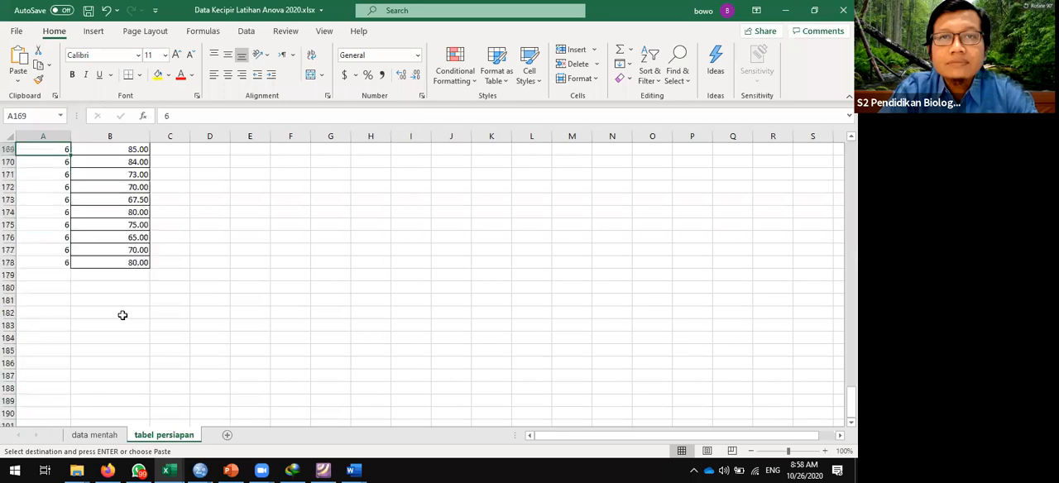
{"action": "key", "text": "Up"}
{"action": "key", "text": "Up"}
{"action": "key", "text": "Up"}
{"action": "key", "text": "Up"}
{"action": "key", "text": "Up"}
{"action": "key", "text": "Up"}
{"action": "key", "text": "Up"}
{"action": "key", "text": "Up"}
{"action": "key", "text": "Up"}
{"action": "key", "text": "Up"}
{"action": "key", "text": "Up"}
{"action": "key", "text": "Up"}
{"action": "key", "text": "Up"}
{"action": "key", "text": "Up"}
{"action": "key", "text": "Up"}
{"action": "key", "text": "Up"}
{"action": "key", "text": "Up"}
{"action": "key", "text": "Up"}
{"action": "key", "text": "Up"}
{"action": "key", "text": "Up"}
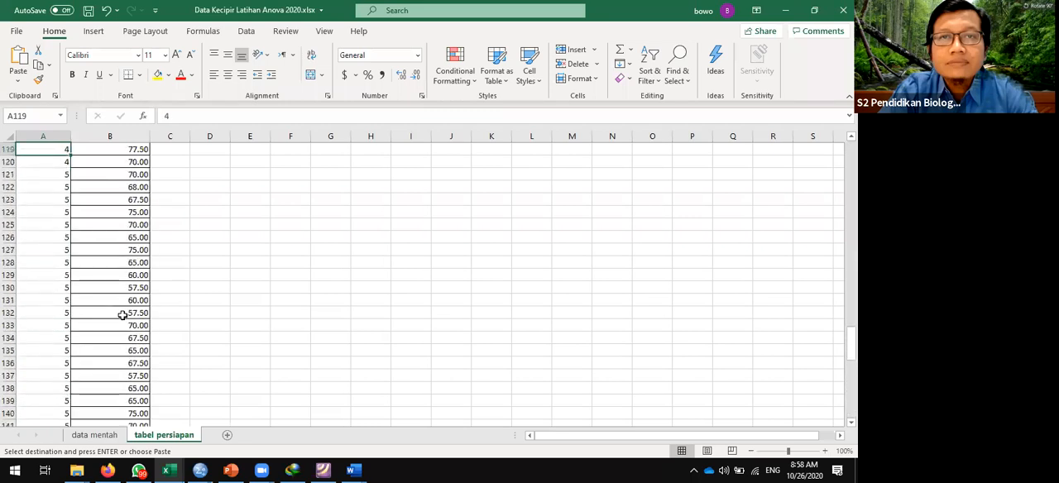
{"action": "key", "text": "Up"}
{"action": "key", "text": "Up"}
{"action": "key", "text": "Up"}
{"action": "key", "text": "Up"}
{"action": "key", "text": "Up"}
{"action": "key", "text": "Up"}
{"action": "key", "text": "Up"}
{"action": "key", "text": "Up"}
{"action": "key", "text": "Up"}
{"action": "key", "text": "Up"}
{"action": "key", "text": "Up"}
{"action": "key", "text": "Up"}
{"action": "key", "text": "Up"}
{"action": "key", "text": "Up"}
{"action": "key", "text": "Up"}
{"action": "key", "text": "Up"}
{"action": "key", "text": "Up"}
{"action": "key", "text": "Up"}
{"action": "key", "text": "Up"}
{"action": "key", "text": "Up"}
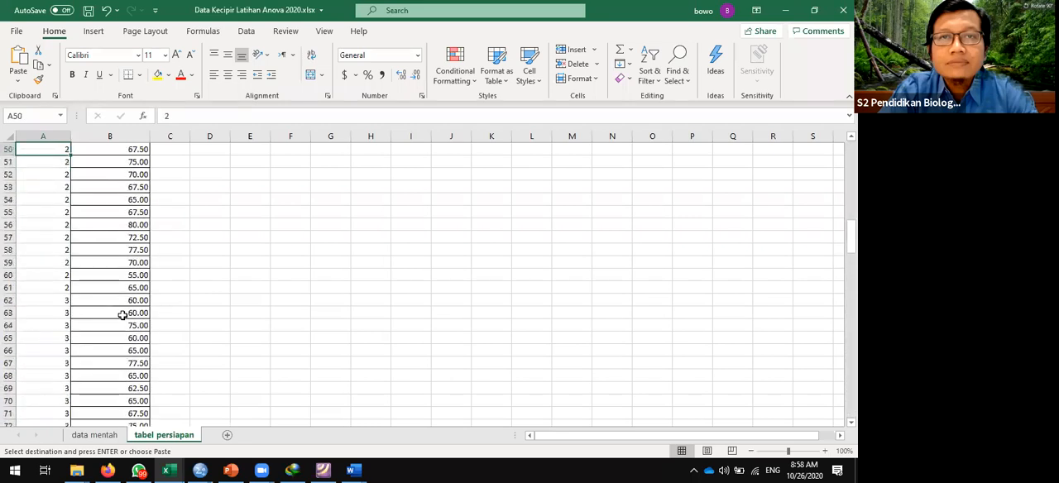
{"action": "key", "text": "Up"}
{"action": "key", "text": "Up"}
{"action": "key", "text": "Up"}
{"action": "key", "text": "Up"}
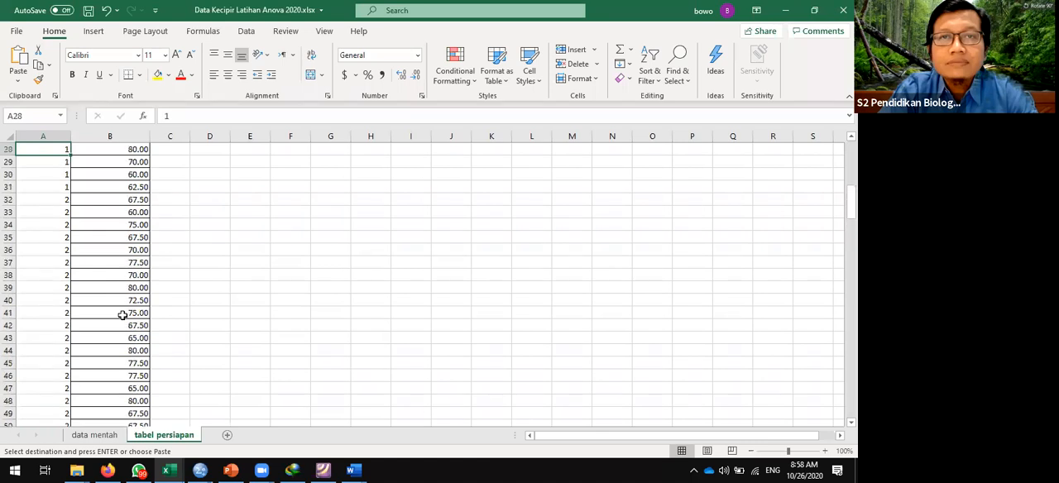
{"action": "key", "text": "ctrl+Home"}
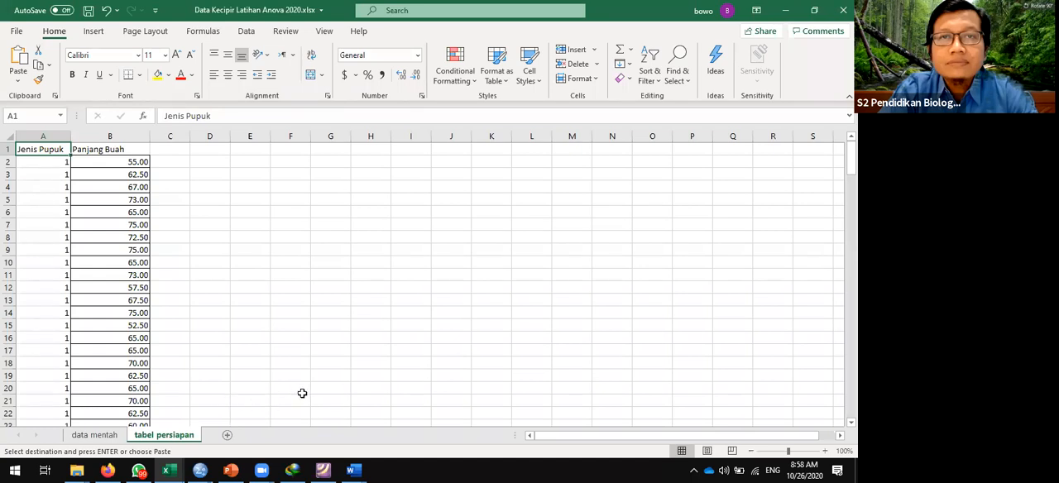
- Switch to IBM SPSS Statistics and create a new empty dataset
{"action": "mouse_move", "coordinate": [200, 471]}
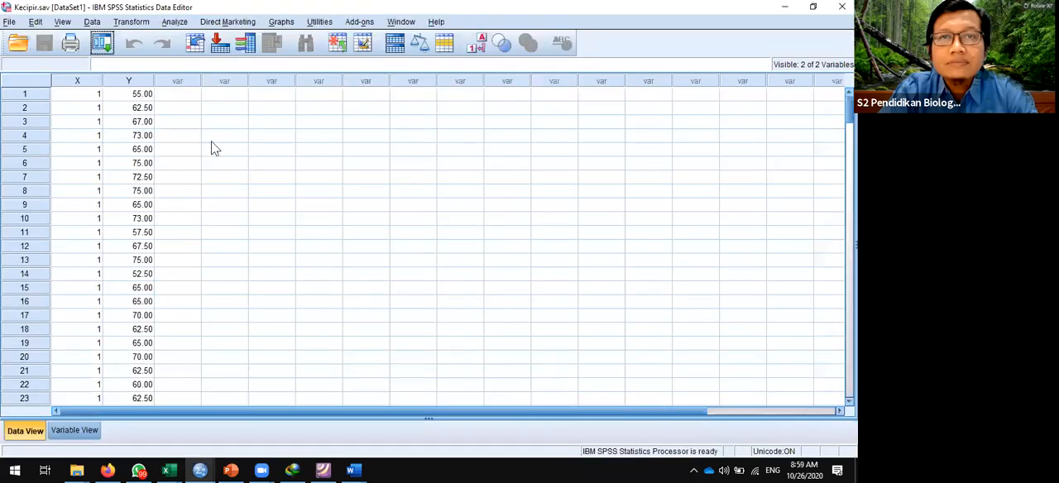
{"action": "left_click", "coordinate": [9, 22]}
{"action": "mouse_move", "coordinate": [196, 39]}
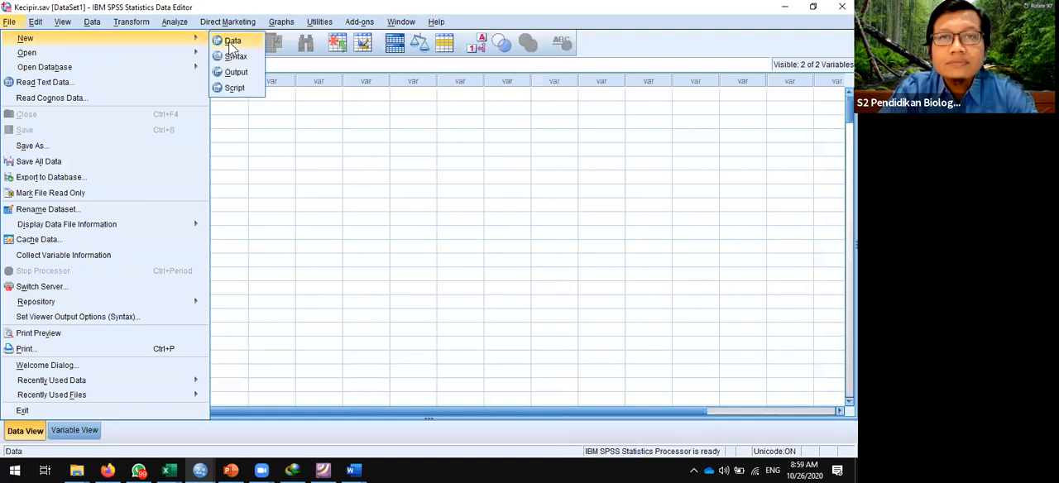
{"action": "left_click", "coordinate": [228, 40]}
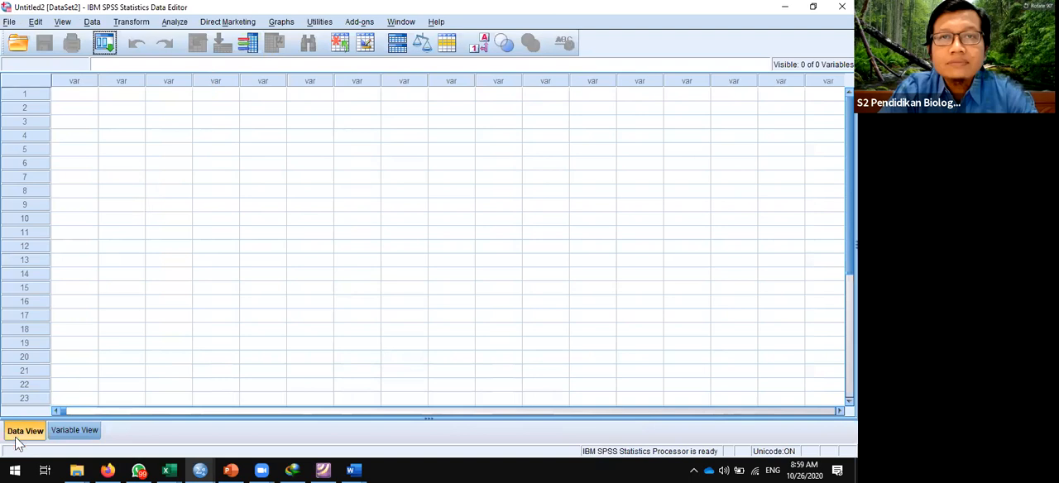
- Show the new dataset's variable definitions and name the first variable Jenis_pupuk
{"action": "left_click", "coordinate": [87, 432]}
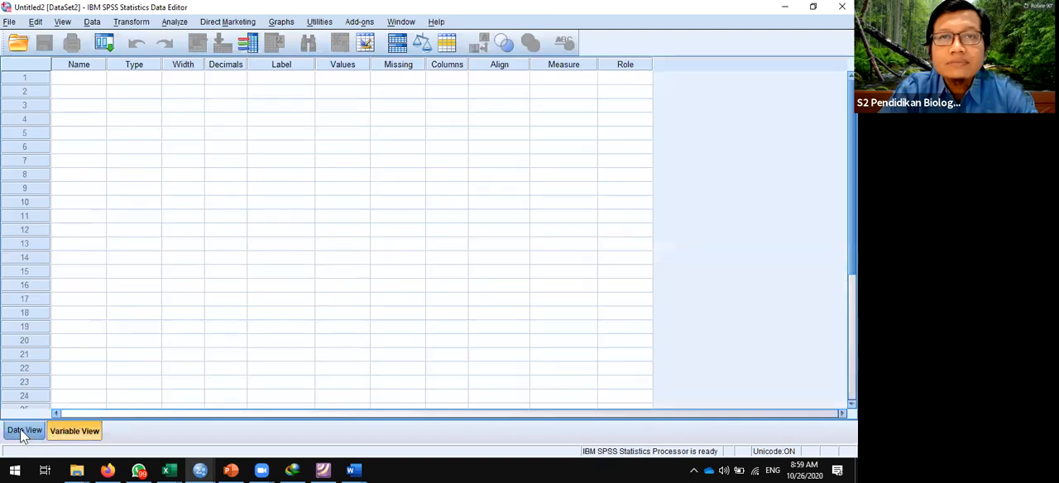
{"action": "left_click", "coordinate": [24, 432]}
{"action": "left_click", "coordinate": [80, 429]}
{"action": "left_click", "coordinate": [91, 79]}
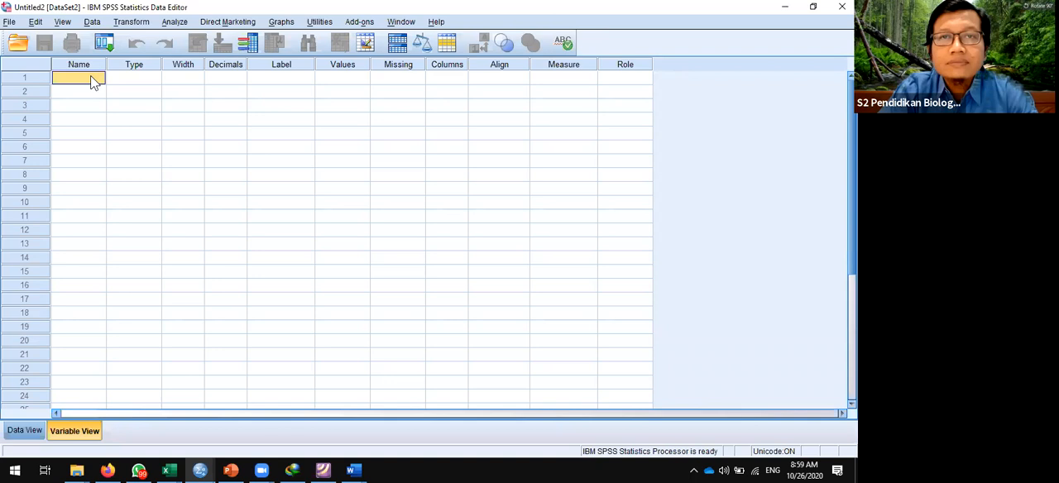
{"action": "type", "text": "Jeni"}
{"action": "type", "text": "s_pupuk"}
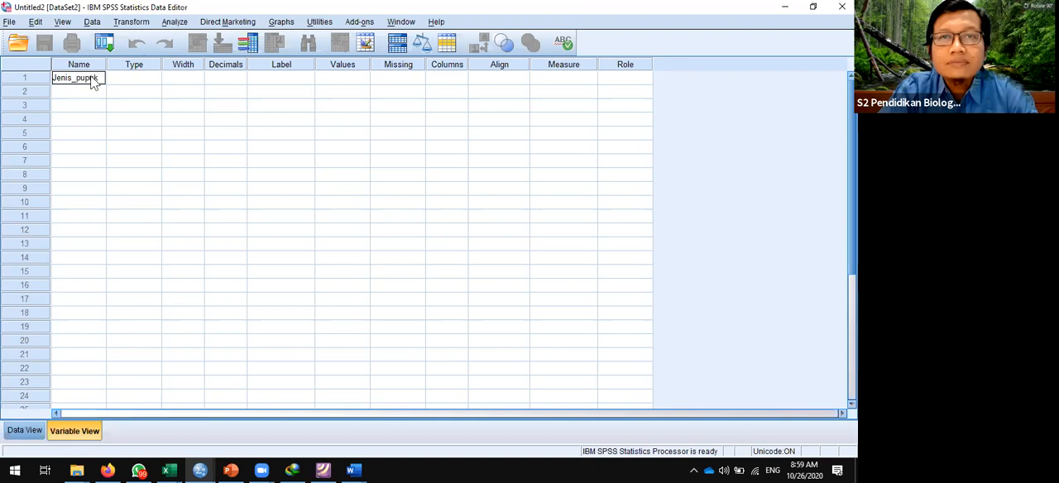
{"action": "key", "text": "Return"}
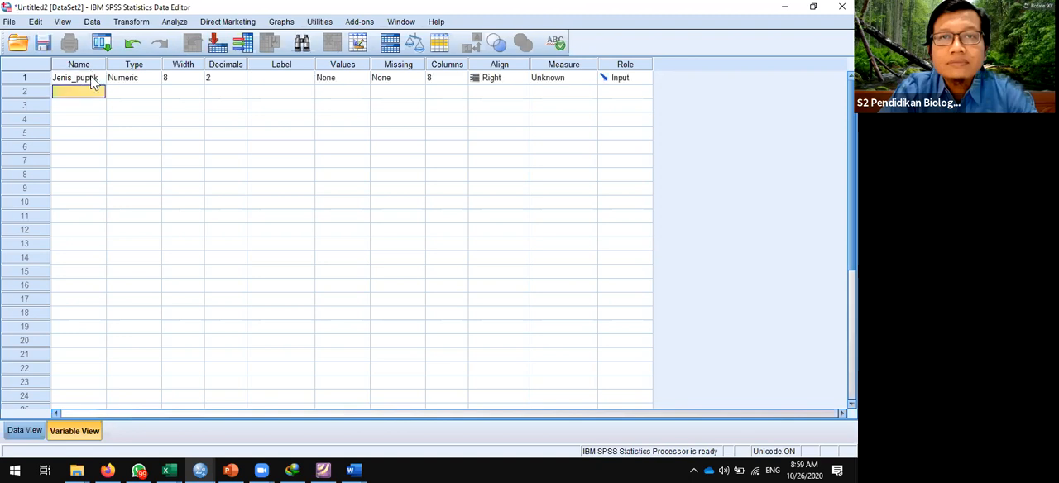
- Name the second variable Panjang_buah
{"action": "type", "text": "Panjan"}
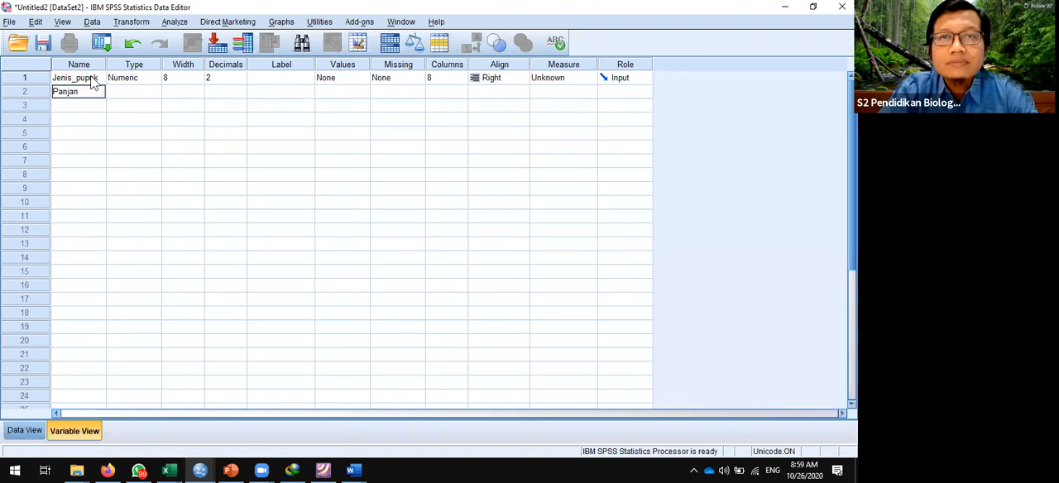
{"action": "type", "text": "g_buah"}
{"action": "key", "text": "Tab"}
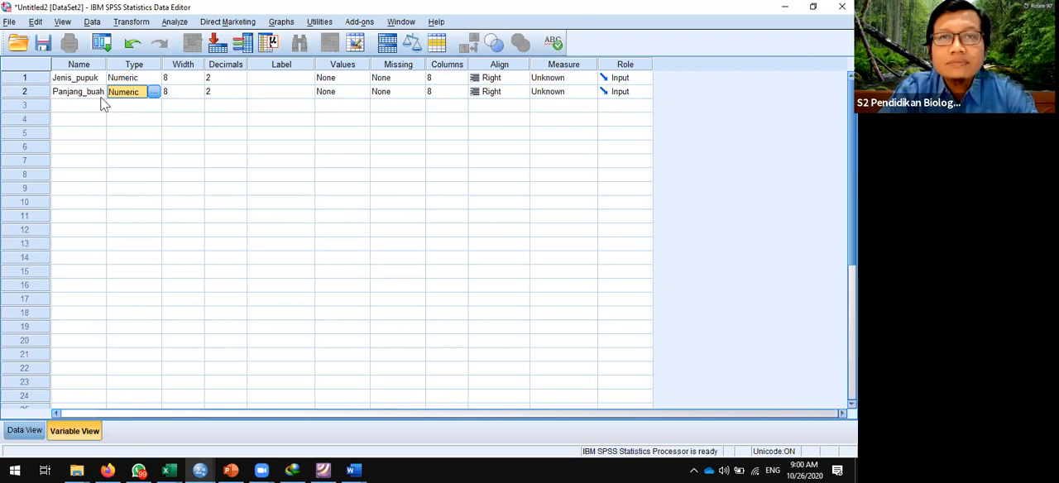
- Label the Jenis_pupuk variable "Jenis Pupuk" and the Panjang_buah variable "Panjang Buang"
{"action": "left_click", "coordinate": [284, 78]}
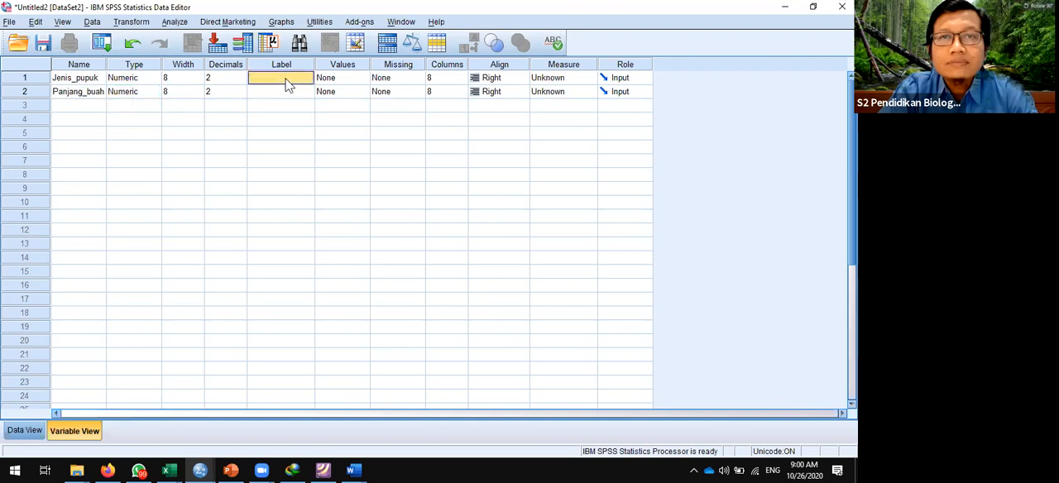
{"action": "type", "text": "Jenis Pupuk"}
{"action": "key", "text": "Return"}
{"action": "type", "text": "Panjang Buang"}
{"action": "key", "text": "Return"}
{"action": "key", "text": "Up"}
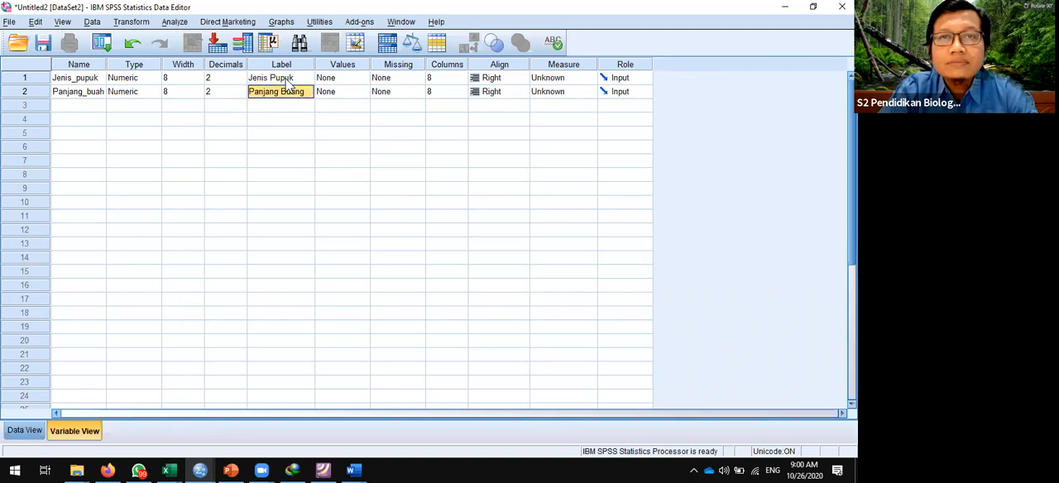
- Open the value labels of Jenis_pupuk and add value 1 with the label "Pupuk A"
{"action": "key", "text": "Up"}
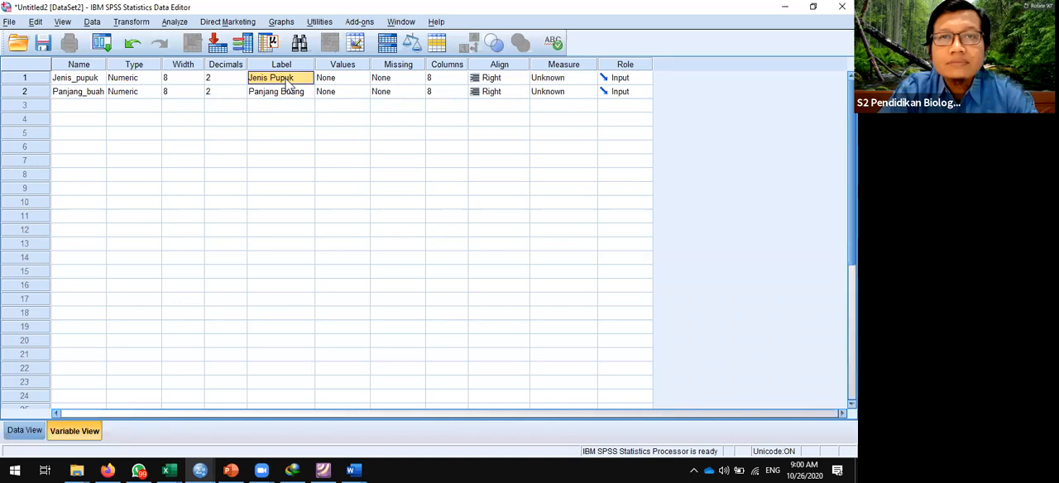
{"action": "key", "text": "Tab"}
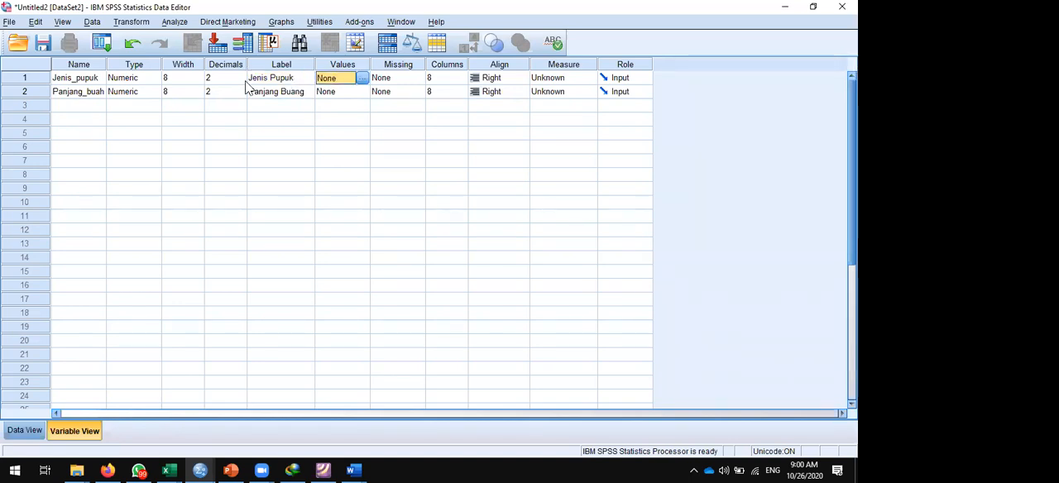
{"action": "left_click", "coordinate": [361, 78]}
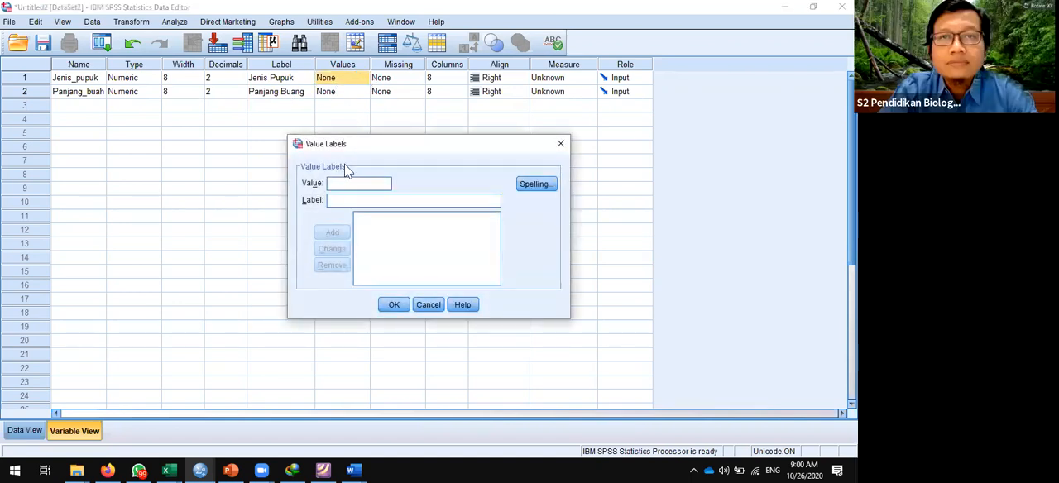
{"action": "type", "text": "1"}
{"action": "key", "text": "Tab"}
{"action": "type", "text": "Pupuk A"}
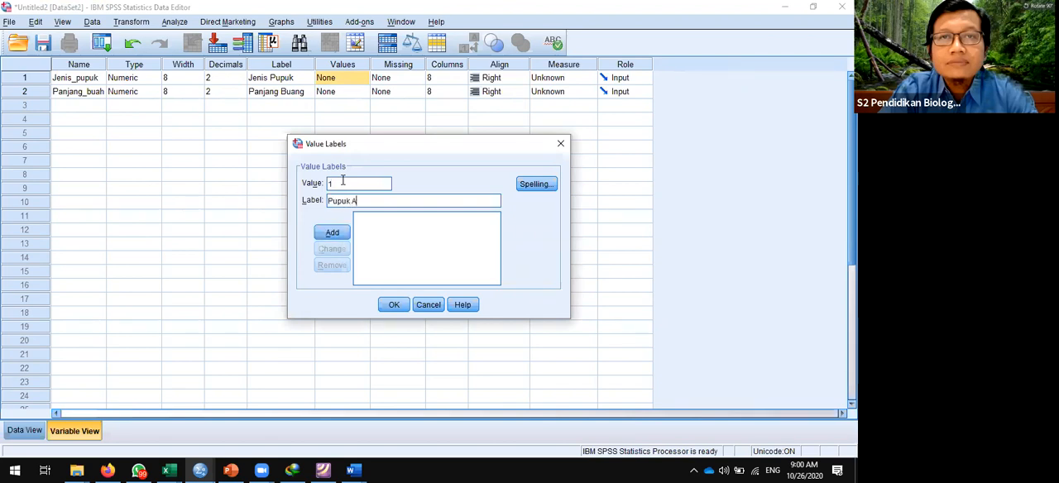
{"action": "left_click", "coordinate": [332, 235]}
- Add value 2 with the label "Pupuk B" to the Jenis_pupuk value labels
{"action": "type", "text": "2"}
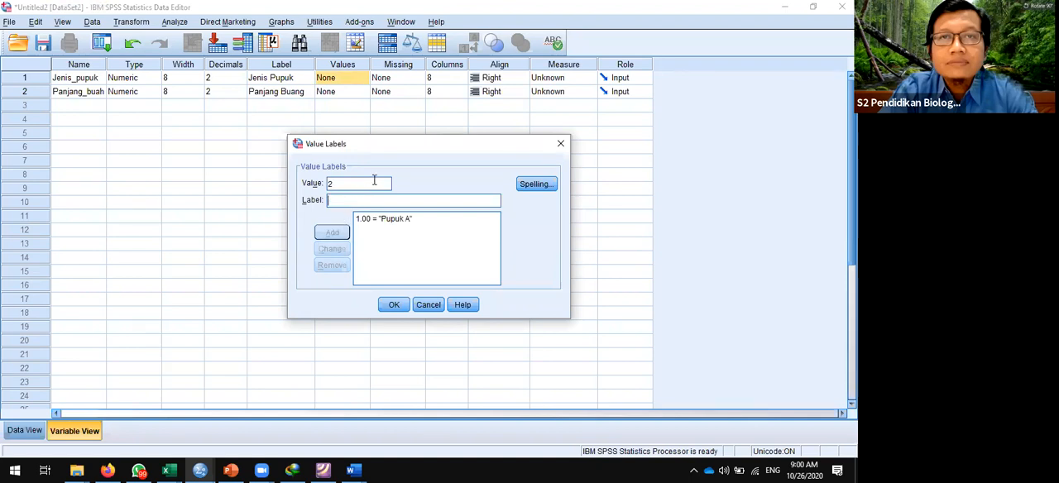
{"action": "key", "text": "Tab"}
{"action": "type", "text": "Pupu"}
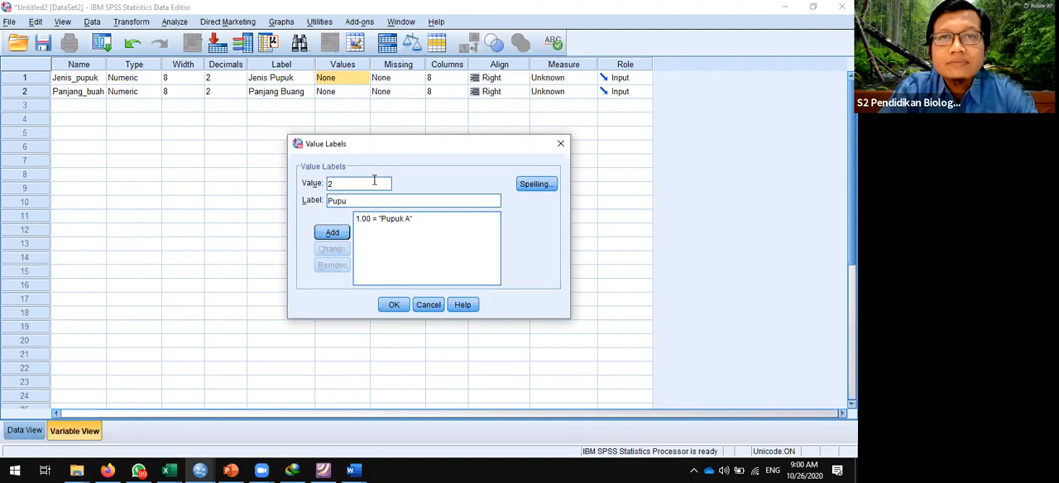
{"action": "type", "text": "k B"}
{"action": "left_click", "coordinate": [331, 234]}
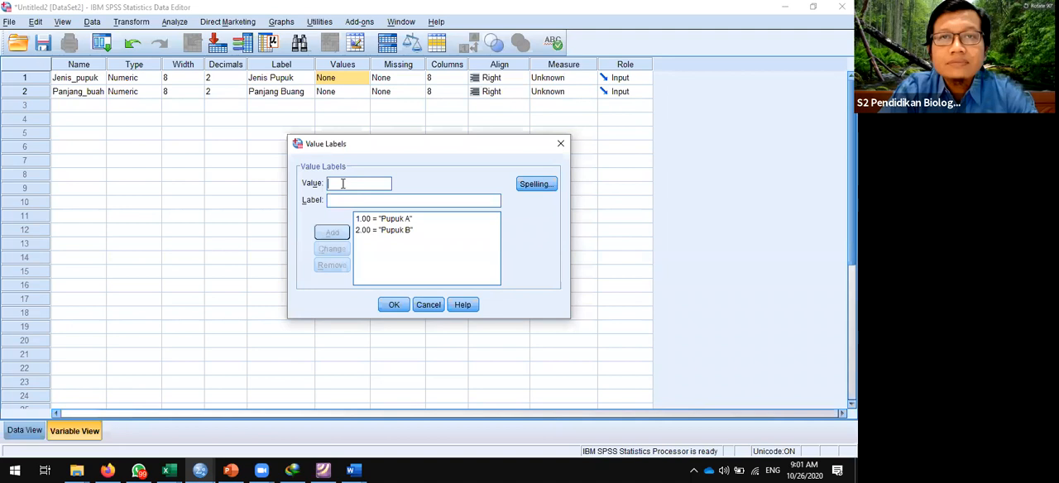
- Add value 3 with the label "Pupuk C" to the Jenis_pupuk value labels
{"action": "type", "text": "3"}
{"action": "key", "text": "Tab"}
{"action": "type", "text": "Pupu"}
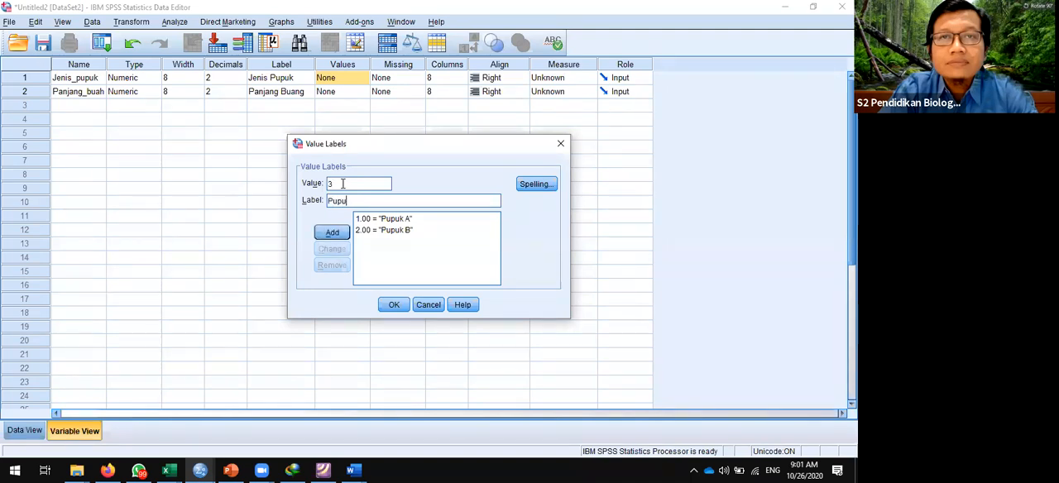
{"action": "type", "text": "k C"}
{"action": "left_click", "coordinate": [332, 233]}
- Add value 4 with the label "Pupuk D" to the Jenis_pupuk value labels
{"action": "type", "text": "4"}
{"action": "key", "text": "Tab"}
{"action": "type", "text": "Pupuk D"}
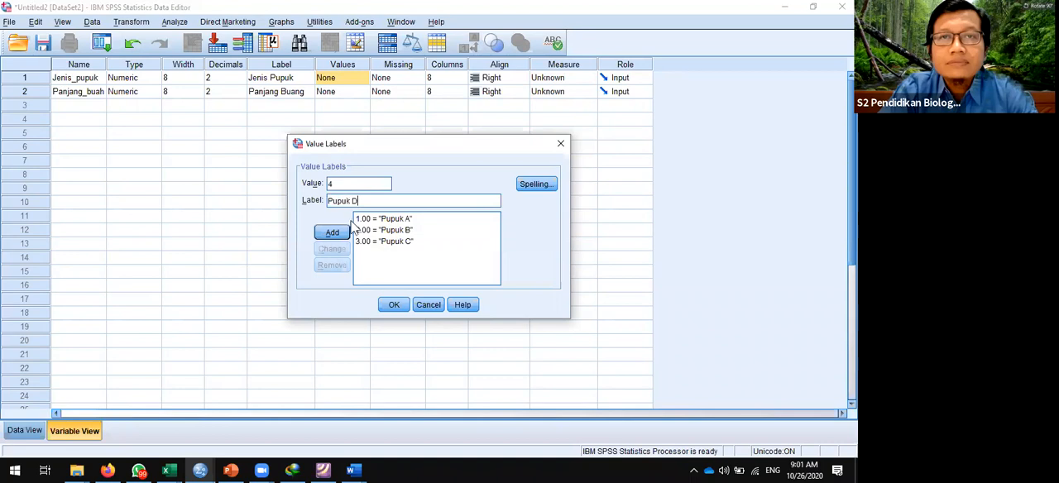
{"action": "left_click", "coordinate": [332, 232]}
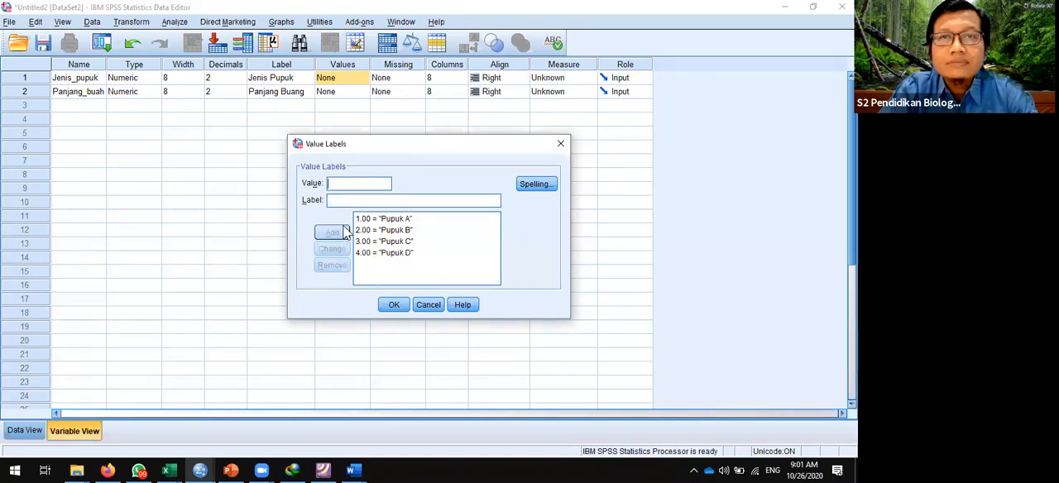
- Add value 5 with the label "Pupuk E" to the Jenis_pupuk value labels
{"action": "type", "text": "5"}
{"action": "type", "text": "Pupuk "}
{"action": "type", "text": "E"}
{"action": "left_click", "coordinate": [341, 236]}
- Add value 6 with the label "Pupuk F" and accept the Jenis_pupuk value labels
{"action": "type", "text": "6"}
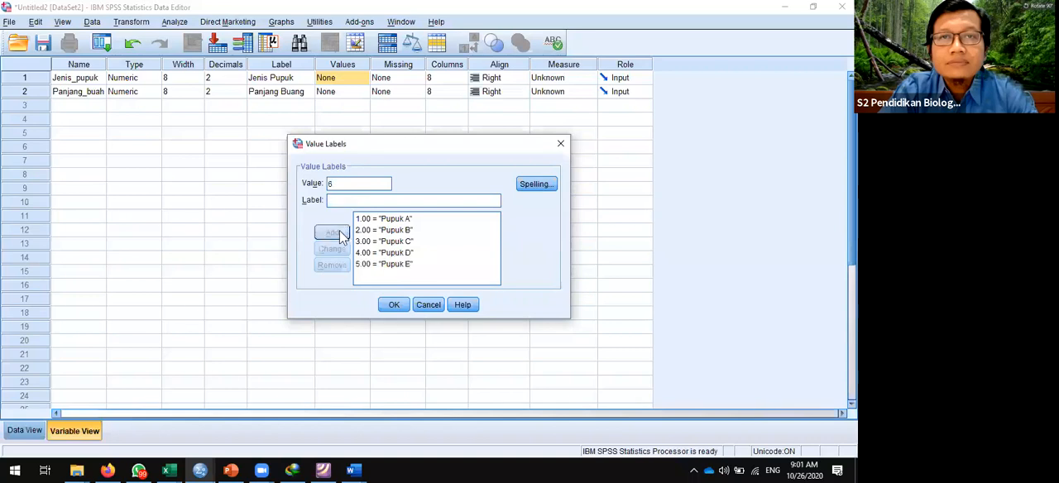
{"action": "type", "text": ".00 = \"Pupuk "}
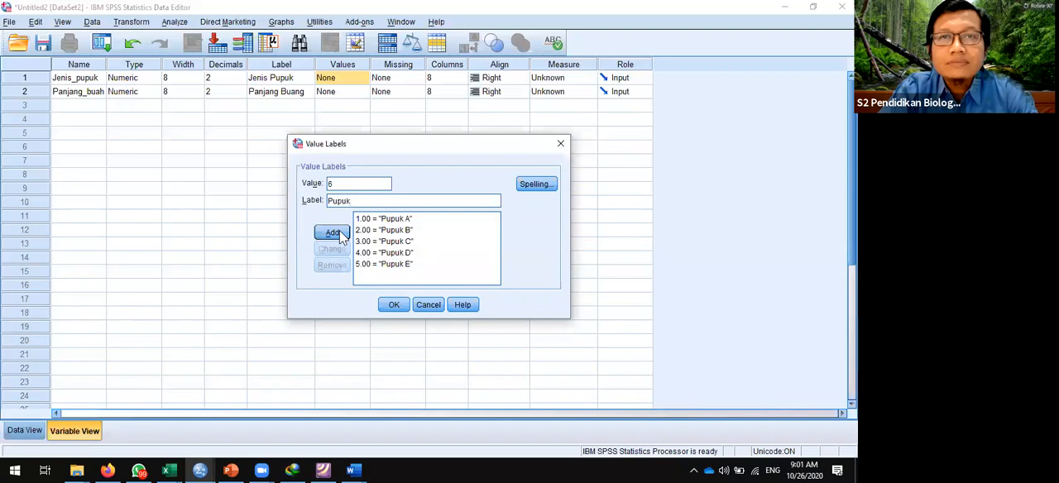
{"action": "type", "text": "F"}
{"action": "left_click", "coordinate": [338, 236]}
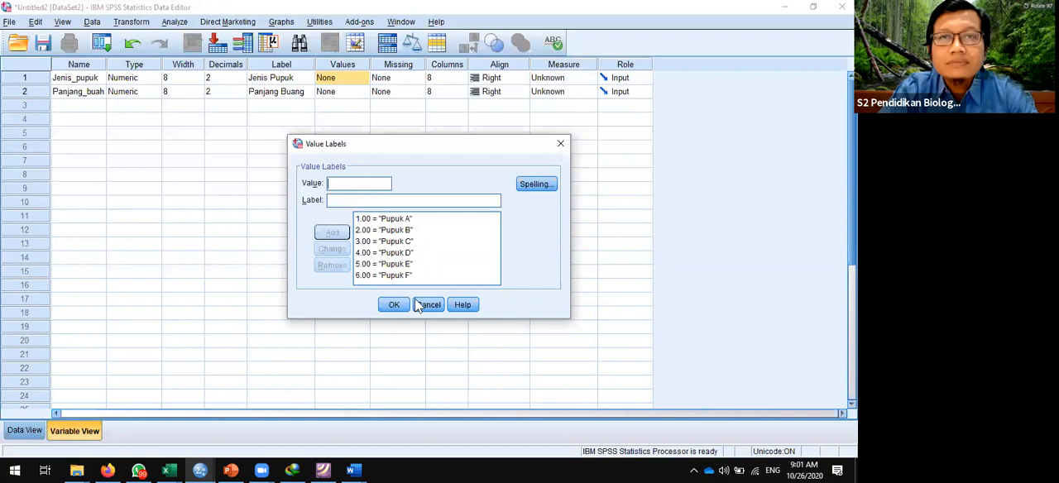
{"action": "left_click", "coordinate": [392, 305]}
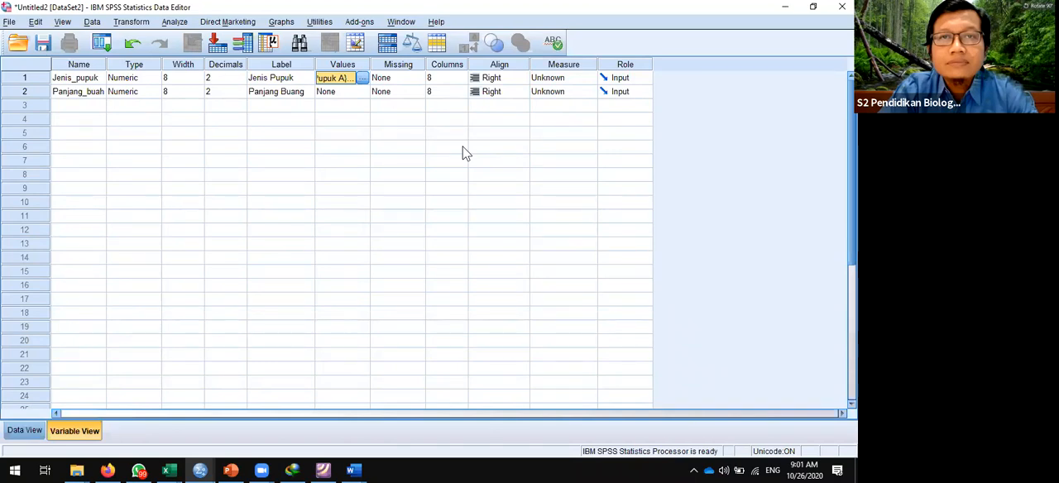
- Set the measurement level of Jenis_pupuk to Nominal and of Panjang_buah to Scale
{"action": "left_click", "coordinate": [568, 79]}
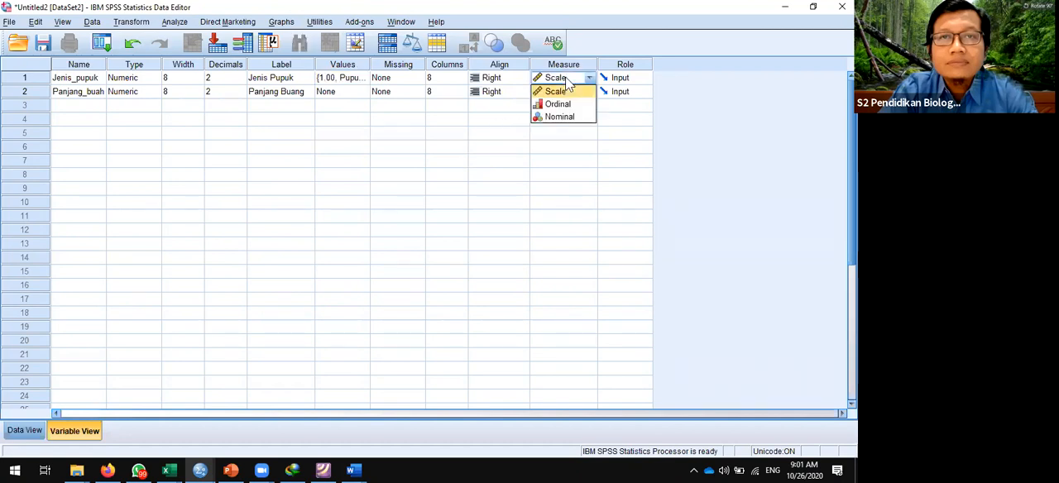
{"action": "left_click", "coordinate": [575, 118]}
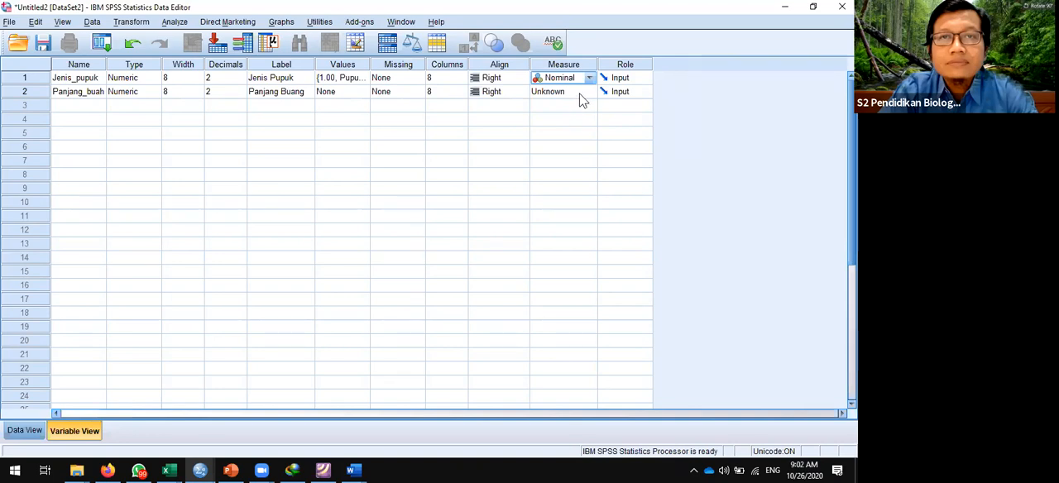
{"action": "left_click", "coordinate": [580, 94]}
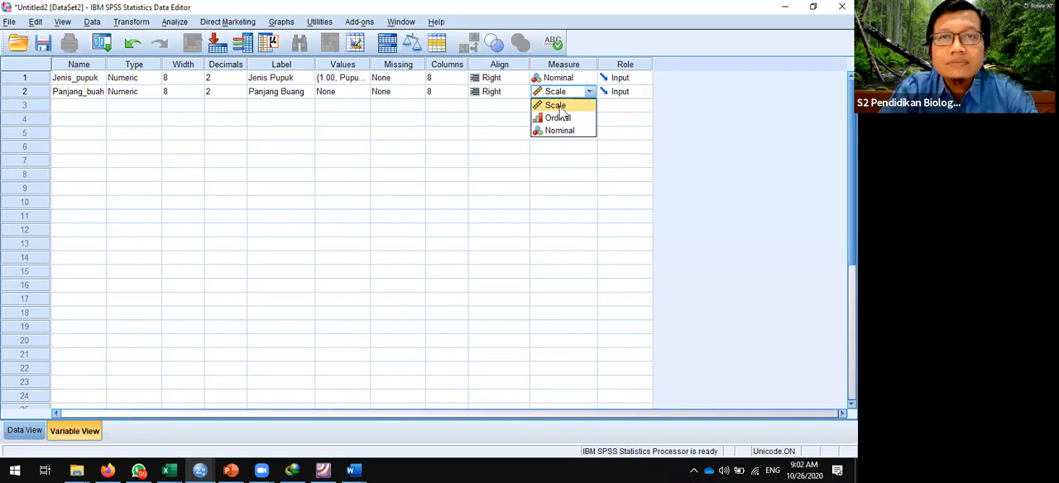
{"action": "left_click", "coordinate": [560, 108]}
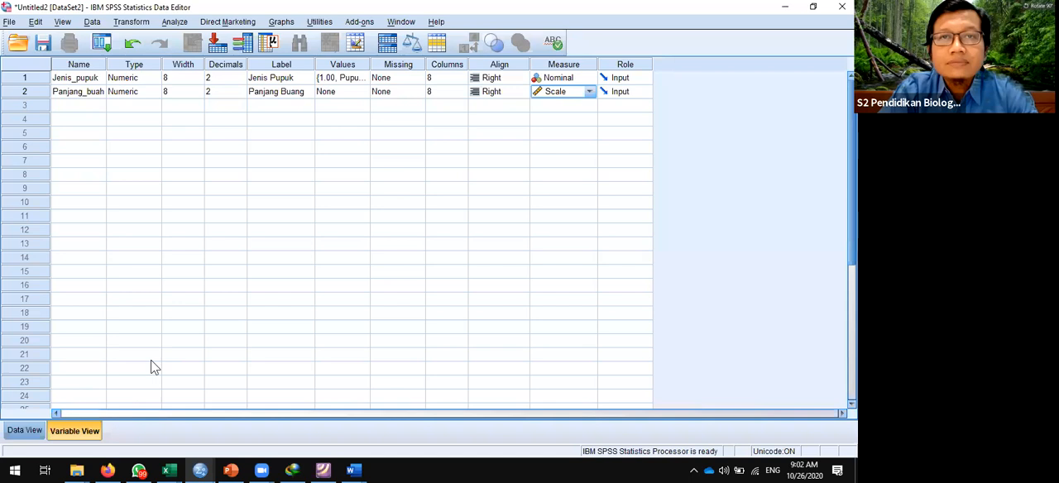
- Show the empty SPSS data grid and copy A2:B178 without the headers from the tabel persiapan sheet of Data Kecipir Latihan Anova 2020.xlsx in Excel
{"action": "left_click", "coordinate": [24, 431]}
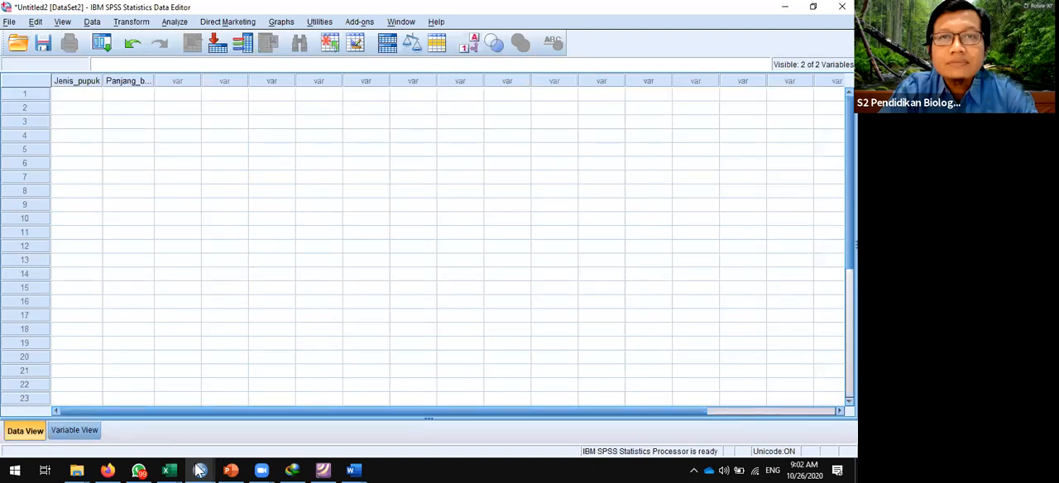
{"action": "mouse_move", "coordinate": [172, 467]}
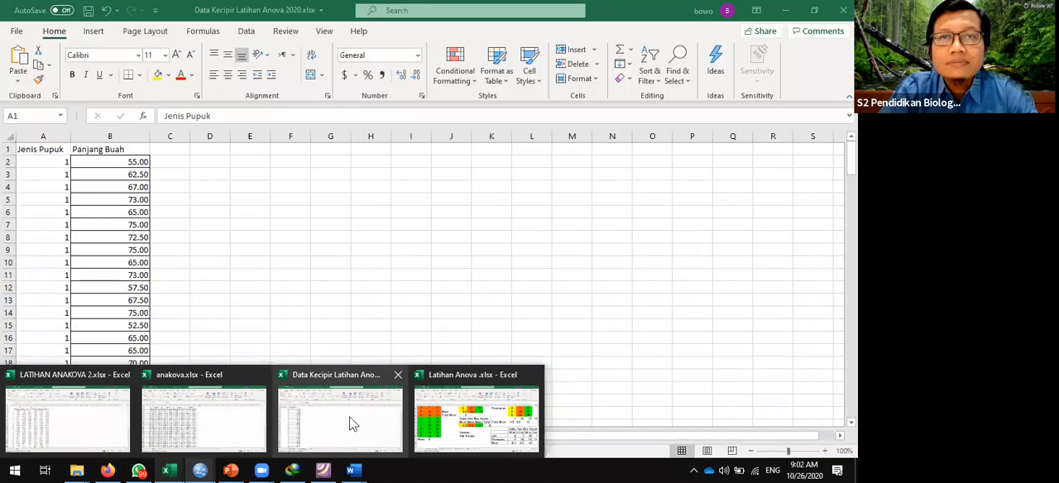
{"action": "left_click", "coordinate": [349, 424]}
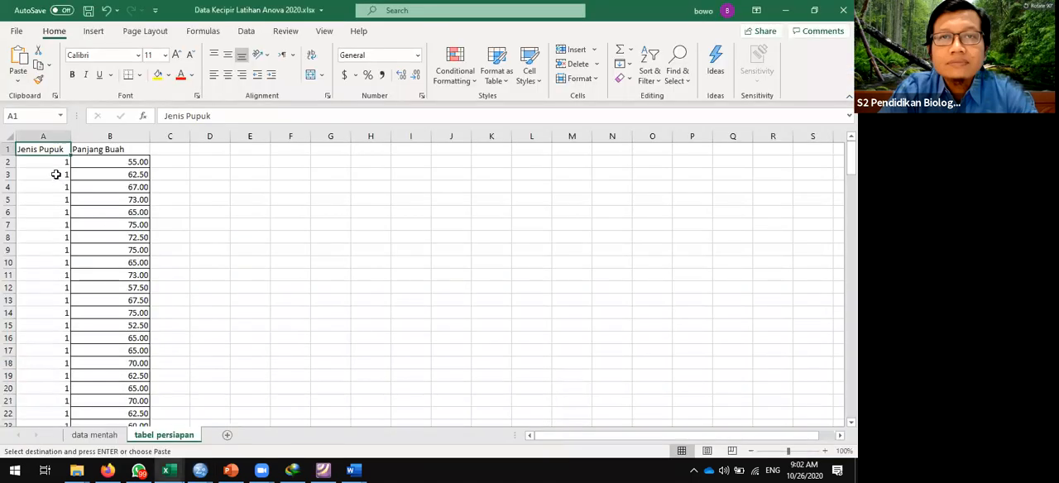
{"action": "left_click", "coordinate": [51, 163]}
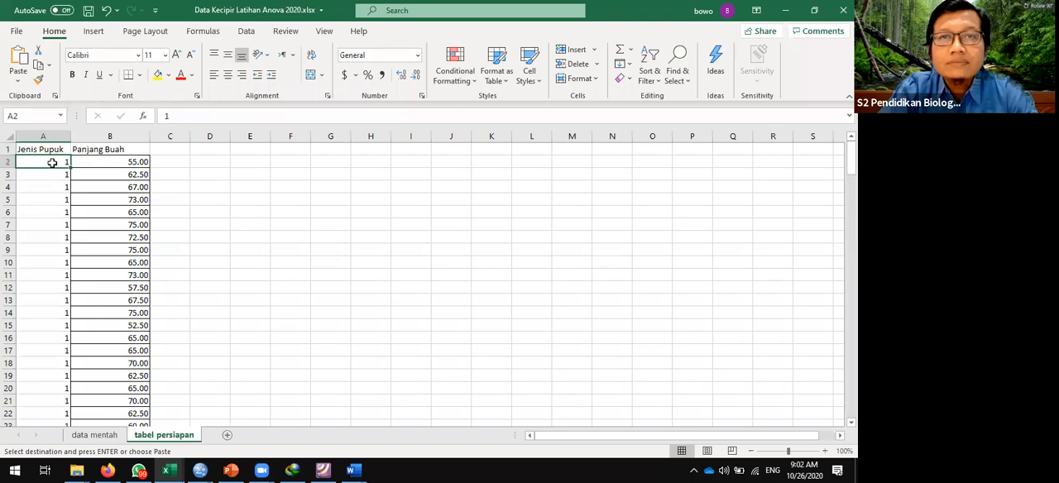
{"action": "key", "text": "shift+Right"}
{"action": "key", "text": "shift+Down"}
{"action": "key", "text": "shift+Down"}
{"action": "key", "text": "shift+Down"}
{"action": "key", "text": "shift+Down"}
{"action": "key", "text": "shift+Down"}
{"action": "key", "text": "shift+Down"}
{"action": "key", "text": "shift+Down"}
{"action": "key", "text": "shift+Down"}
{"action": "key", "text": "shift+Down"}
{"action": "key", "text": "shift+Down"}
{"action": "key", "text": "shift+Down"}
{"action": "key", "text": "shift+Down"}
{"action": "key", "text": "shift+Down"}
{"action": "key", "text": "shift+Down"}
{"action": "key", "text": "shift+Down"}
{"action": "key", "text": "shift+Down"}
{"action": "key", "text": "shift+Down"}
{"action": "key", "text": "shift+Down"}
{"action": "key", "text": "shift+Down"}
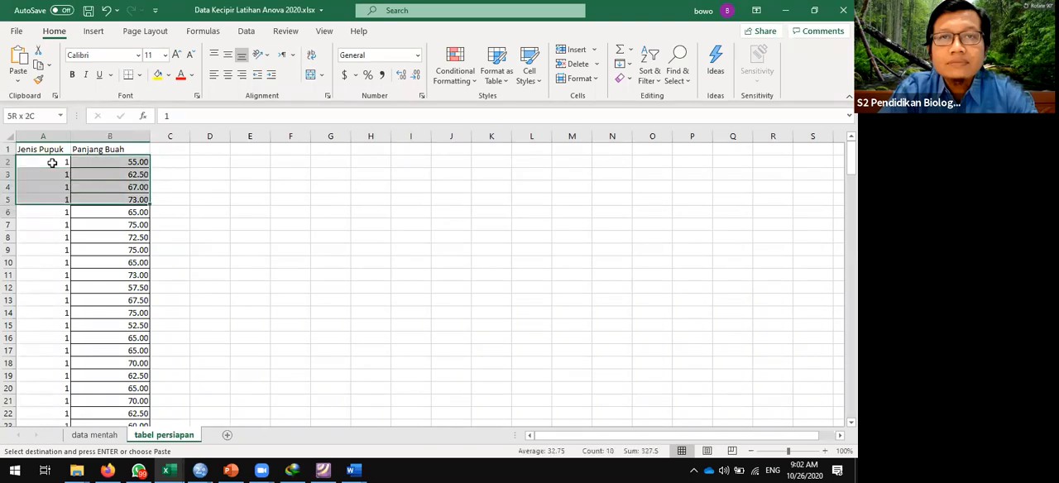
{"action": "key", "text": "shift+Down"}
{"action": "key", "text": "shift+Down"}
{"action": "key", "text": "shift+Down"}
{"action": "key", "text": "shift+Down"}
{"action": "key", "text": "shift+Down"}
{"action": "key", "text": "shift+Down"}
{"action": "key", "text": "shift+Down"}
{"action": "key", "text": "shift+Down"}
{"action": "key", "text": "shift+Down"}
{"action": "key", "text": "shift+Down"}
{"action": "key", "text": "shift+Down"}
{"action": "key", "text": "shift+Down"}
{"action": "key", "text": "shift+Down"}
{"action": "key", "text": "shift+Down"}
{"action": "key", "text": "shift+Down"}
{"action": "key", "text": "shift+Down"}
{"action": "key", "text": "shift+Down"}
{"action": "key", "text": "shift+Down"}
{"action": "key", "text": "shift+Down"}
{"action": "key", "text": "shift+Down"}
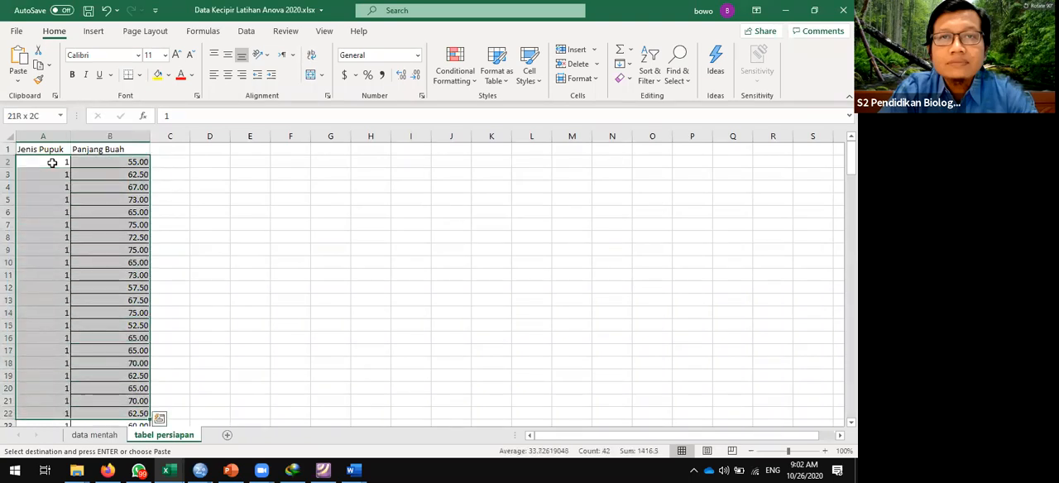
{"action": "key", "text": "shift+Down"}
{"action": "key", "text": "shift+Down"}
{"action": "key", "text": "shift+Down"}
{"action": "key", "text": "shift+Down"}
{"action": "key", "text": "shift+Down"}
{"action": "key", "text": "shift+Down"}
{"action": "key", "text": "shift+Down"}
{"action": "key", "text": "shift+Down"}
{"action": "key", "text": "shift+Down"}
{"action": "key", "text": "shift+Down"}
{"action": "key", "text": "shift+Down"}
{"action": "key", "text": "shift+Down"}
{"action": "key", "text": "shift+Down"}
{"action": "key", "text": "shift+Down"}
{"action": "key", "text": "shift+Down"}
{"action": "key", "text": "shift+Down"}
{"action": "key", "text": "shift+Down"}
{"action": "key", "text": "shift+Down"}
{"action": "key", "text": "shift+Down"}
{"action": "key", "text": "shift+Down"}
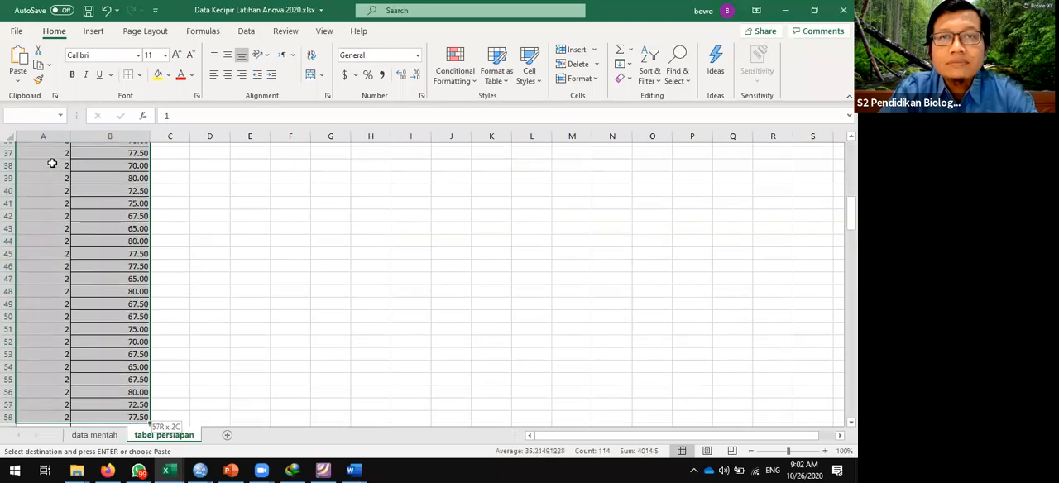
{"action": "key", "text": "shift+Down"}
{"action": "key", "text": "shift+Down"}
{"action": "key", "text": "shift+Down"}
{"action": "key", "text": "shift+Down"}
{"action": "key", "text": "shift+Down"}
{"action": "key", "text": "shift+Down"}
{"action": "key", "text": "shift+Down"}
{"action": "key", "text": "shift+Down"}
{"action": "key", "text": "shift+Down"}
{"action": "key", "text": "shift+Down"}
{"action": "key", "text": "shift+Down"}
{"action": "key", "text": "shift+Down"}
{"action": "key", "text": "shift+Down"}
{"action": "key", "text": "shift+Down"}
{"action": "key", "text": "shift+Down"}
{"action": "key", "text": "shift+Down"}
{"action": "key", "text": "shift+Down"}
{"action": "key", "text": "shift+Down"}
{"action": "key", "text": "shift+Down"}
{"action": "key", "text": "shift+Down"}
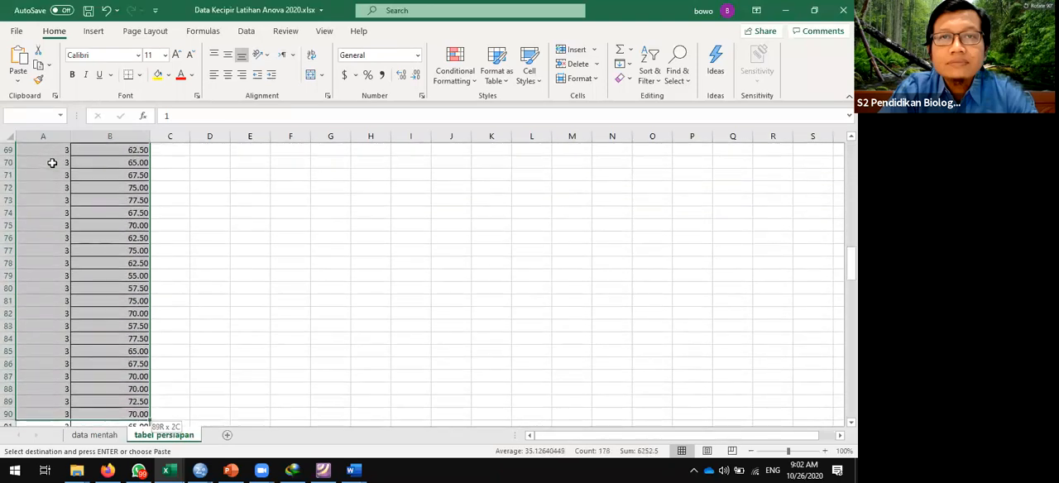
{"action": "key", "text": "shift+Down"}
{"action": "key", "text": "shift+Down"}
{"action": "key", "text": "shift+Down"}
{"action": "key", "text": "shift+Down"}
{"action": "key", "text": "shift+Down"}
{"action": "key", "text": "shift+Down"}
{"action": "key", "text": "shift+Down"}
{"action": "key", "text": "shift+Down"}
{"action": "key", "text": "shift+Down"}
{"action": "key", "text": "shift+Down"}
{"action": "key", "text": "shift+Down"}
{"action": "key", "text": "shift+Down"}
{"action": "key", "text": "shift+Down"}
{"action": "key", "text": "shift+Down"}
{"action": "key", "text": "shift+Down"}
{"action": "key", "text": "shift+Down"}
{"action": "key", "text": "shift+Down"}
{"action": "key", "text": "shift+Down"}
{"action": "key", "text": "shift+Down"}
{"action": "key", "text": "shift+Down"}
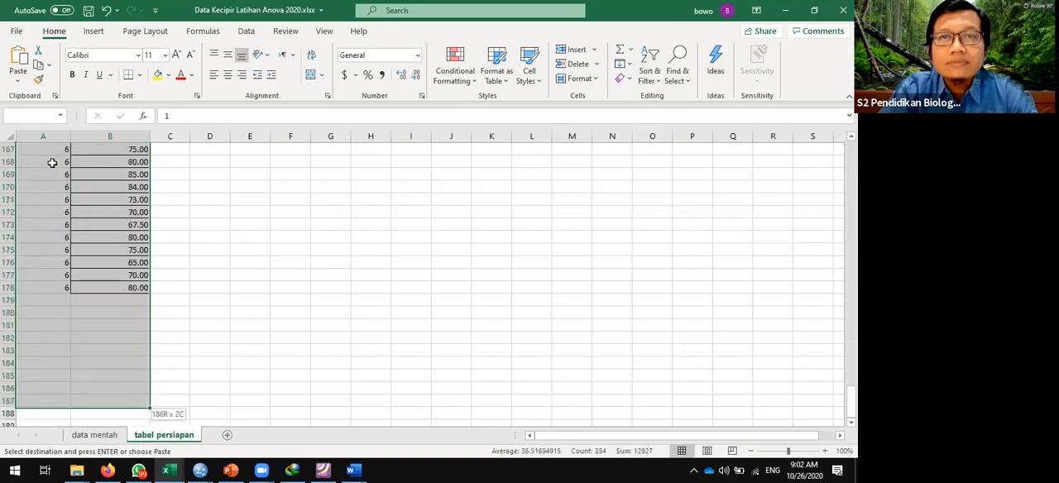
{"action": "key", "text": "ctrl+v"}
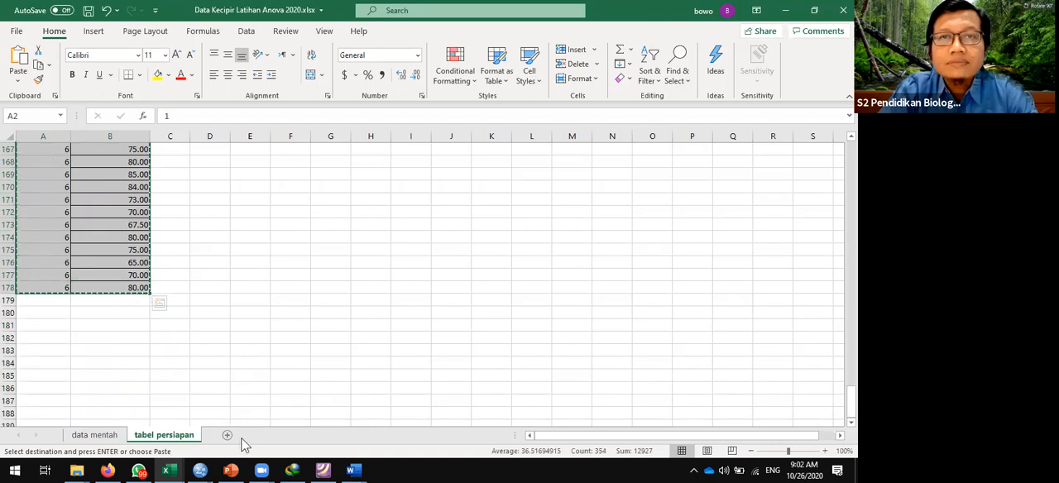
- Switch back to the Untitled2 dataset in SPSS, paste the copied data from the first Jenis_pupuk case, and check the rows
{"action": "left_click", "coordinate": [199, 469]}
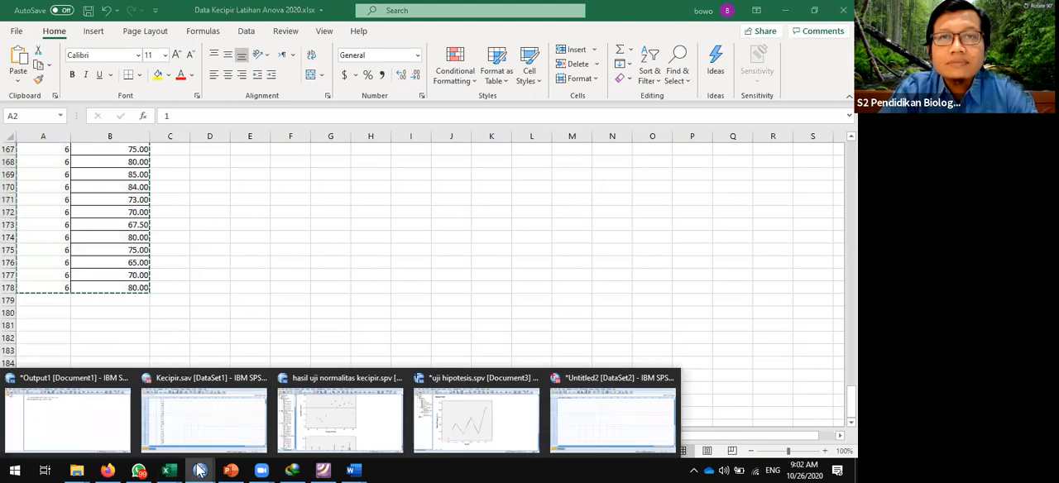
{"action": "left_click", "coordinate": [577, 426]}
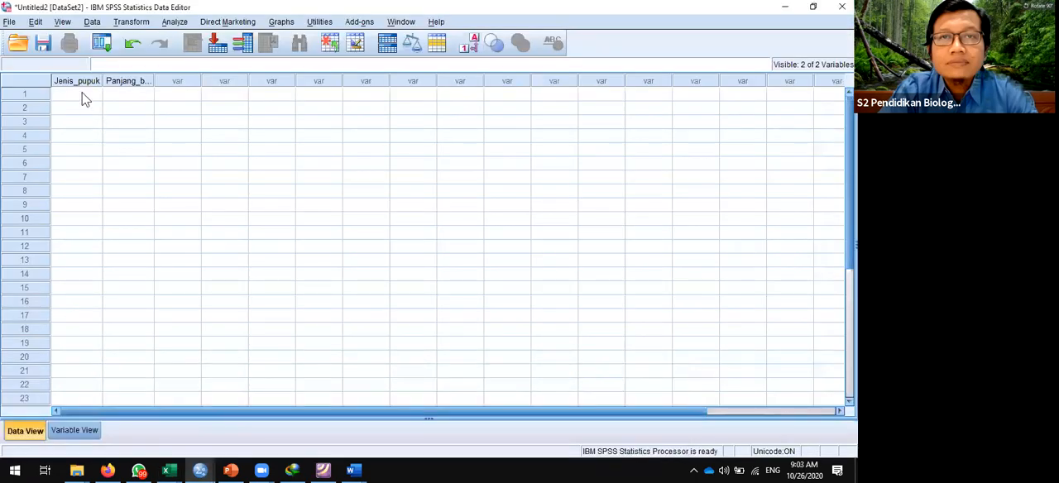
{"action": "left_click", "coordinate": [83, 96]}
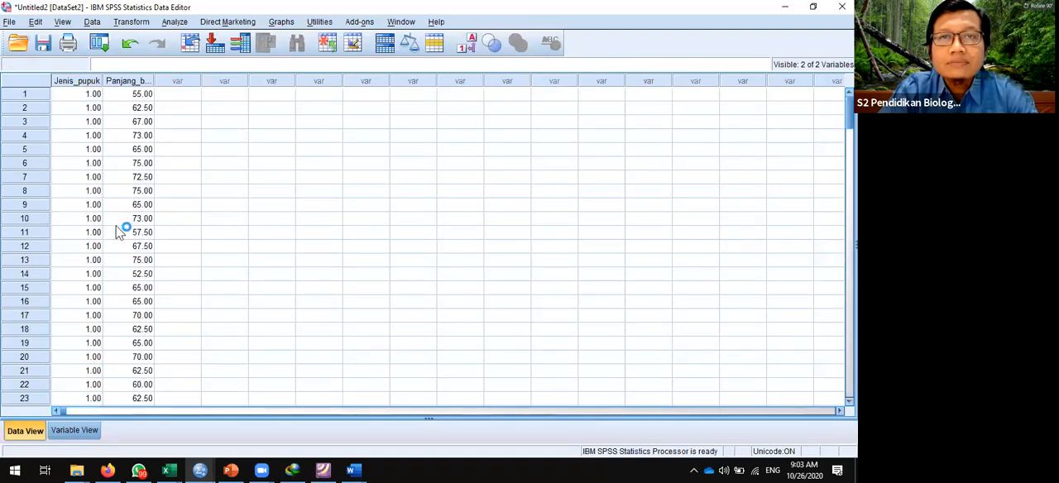
{"action": "scroll", "coordinate": [118, 231], "scroll_direction": "down", "scroll_amount": 17}
{"action": "scroll", "coordinate": [118, 232], "scroll_direction": "down", "scroll_amount": 20}
{"action": "scroll", "coordinate": [118, 231], "scroll_direction": "up", "scroll_amount": 7}
{"action": "scroll", "coordinate": [119, 232], "scroll_direction": "up", "scroll_amount": 20}
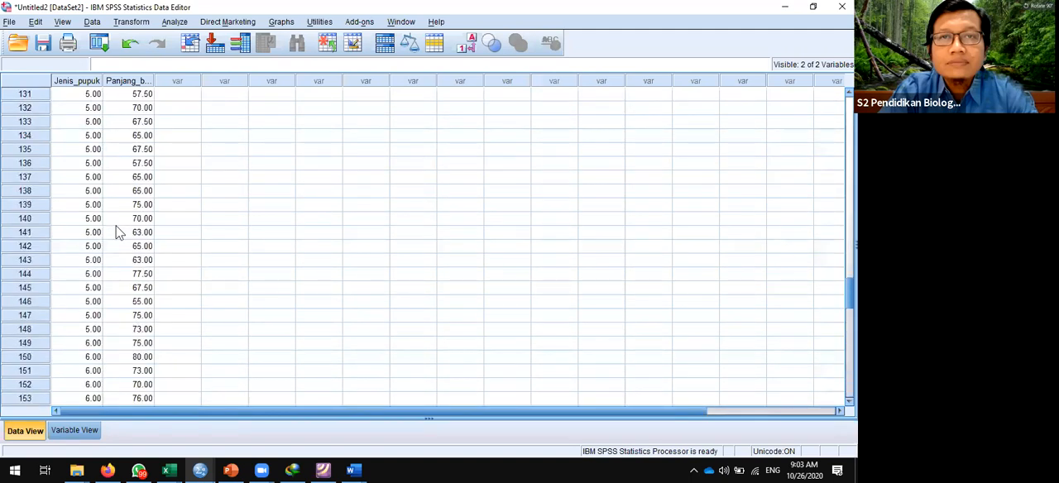
{"action": "scroll", "coordinate": [118, 232], "scroll_direction": "up", "scroll_amount": 7}
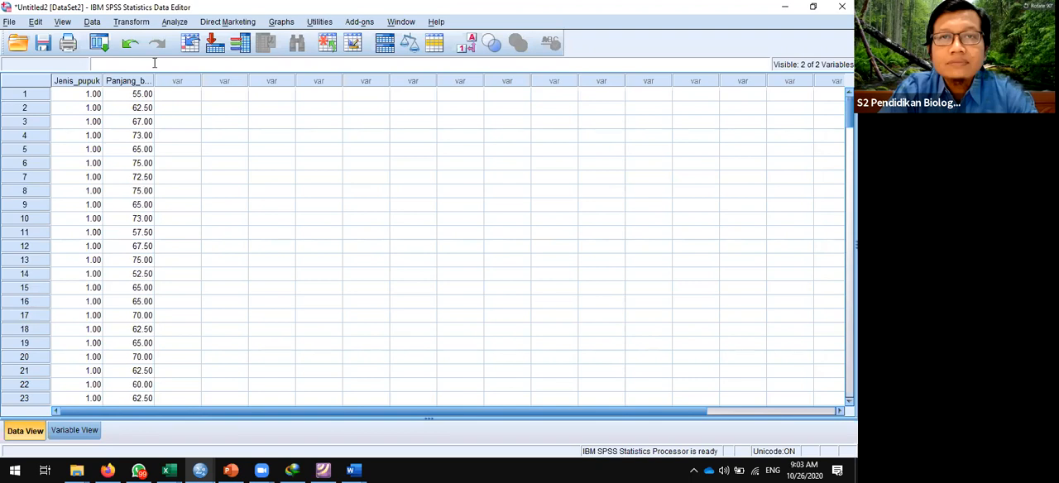
- Save the dataset as "Data panjang Kecipir" in SPSS Statistics (*.sav) format in the BIOSTATISTIK folder
{"action": "left_click", "coordinate": [45, 44]}
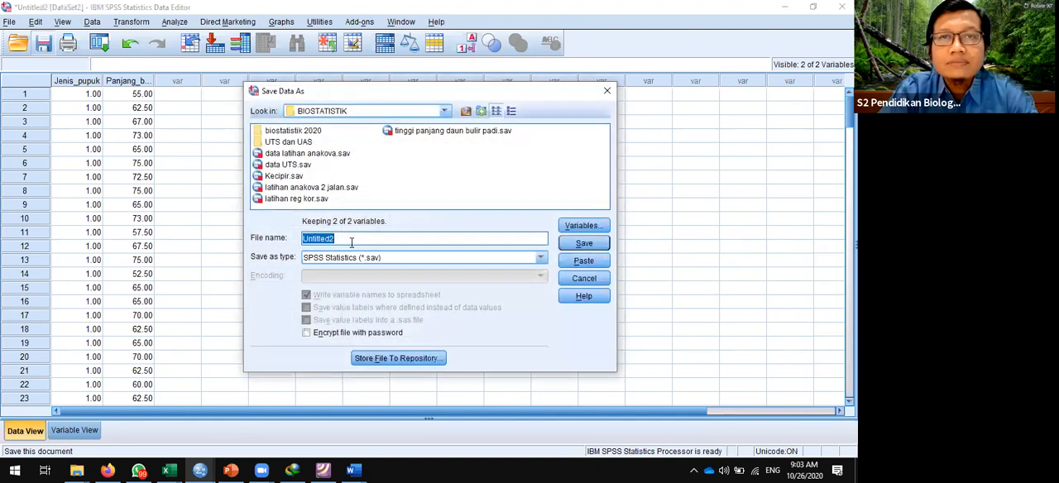
{"action": "type", "text": "Dat"}
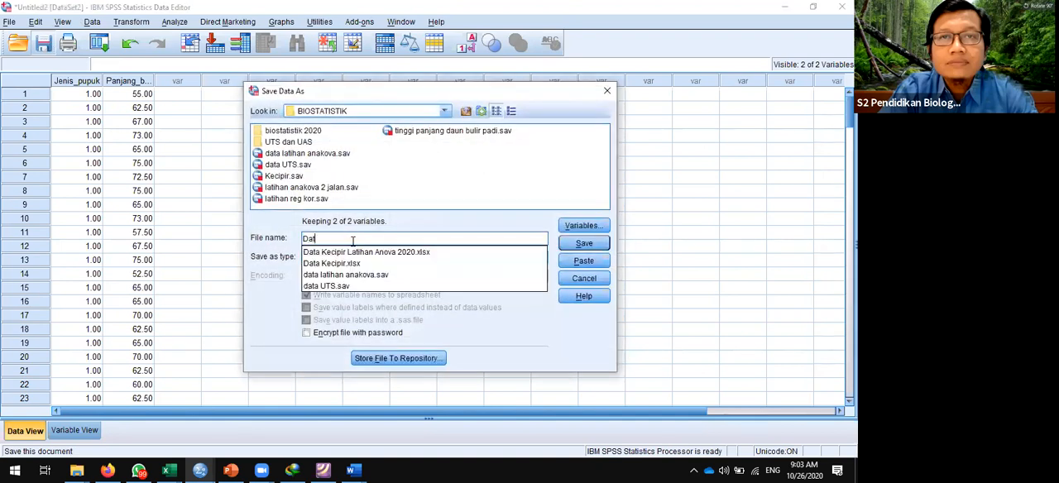
{"action": "type", "text": "a panjan"}
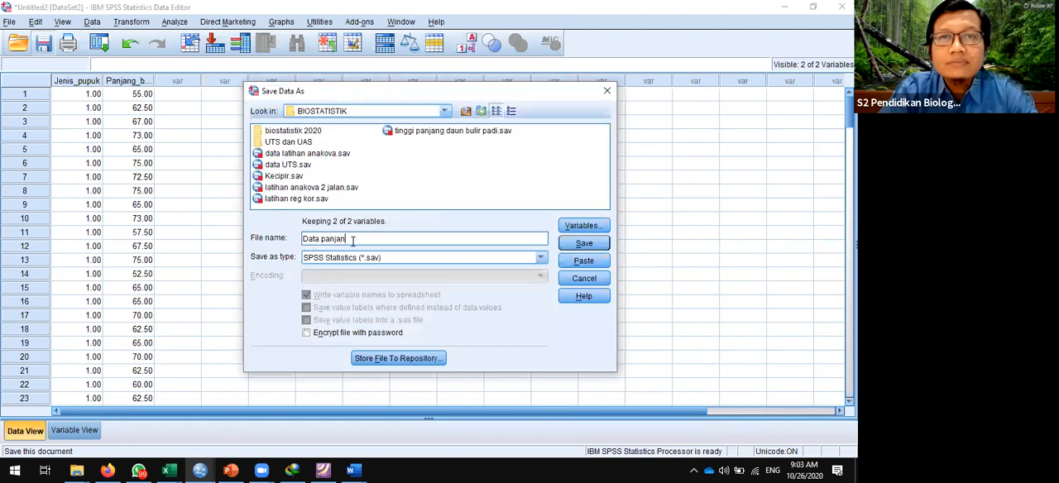
{"action": "type", "text": "g Kecipir"}
{"action": "left_click", "coordinate": [584, 243]}
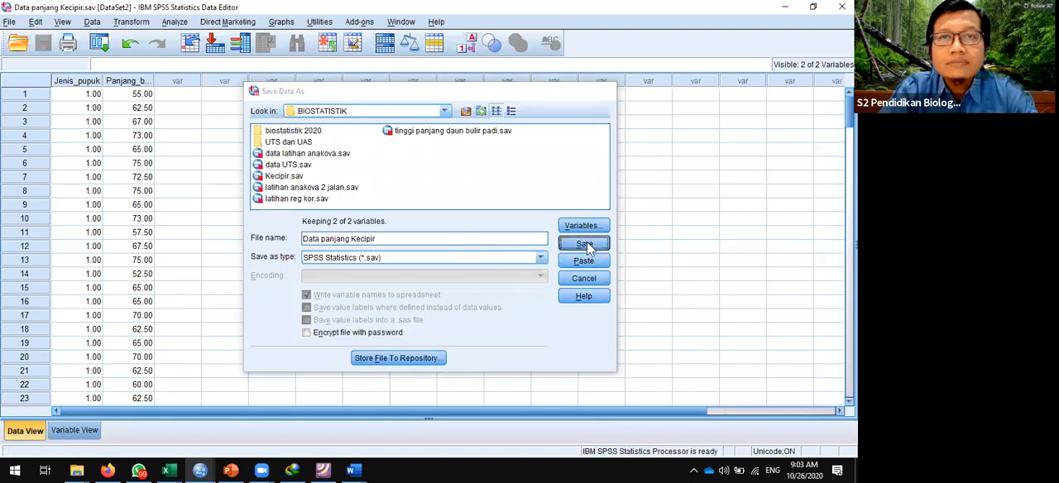